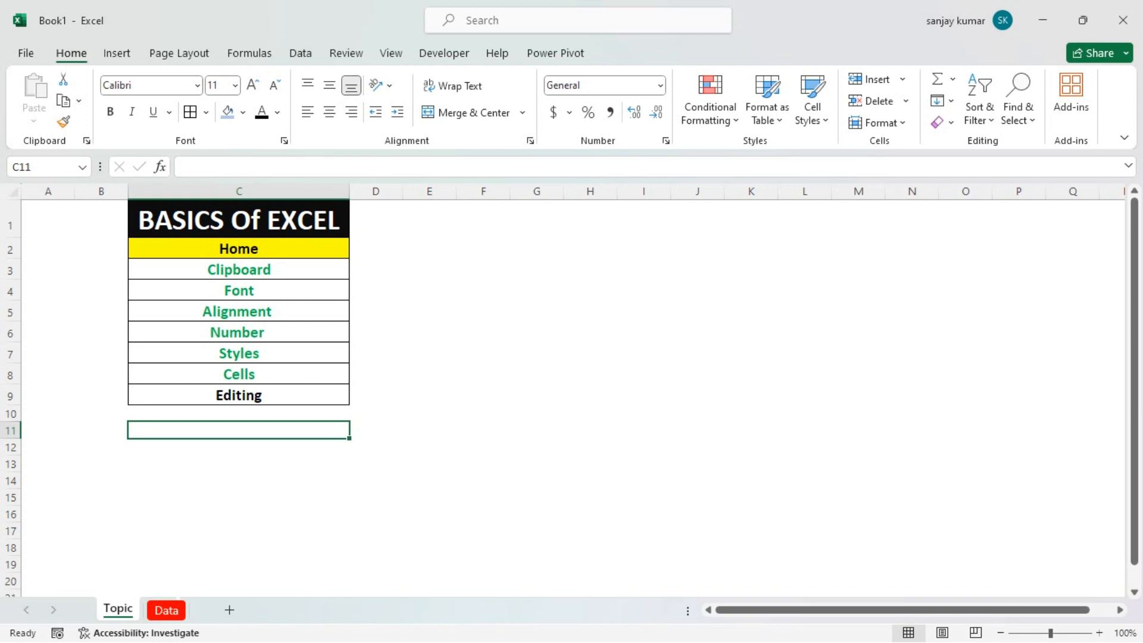
# On the Data sheet, fill the sales column rightward from column I into the empty range J4:J20
pyautogui.click(177, 619)
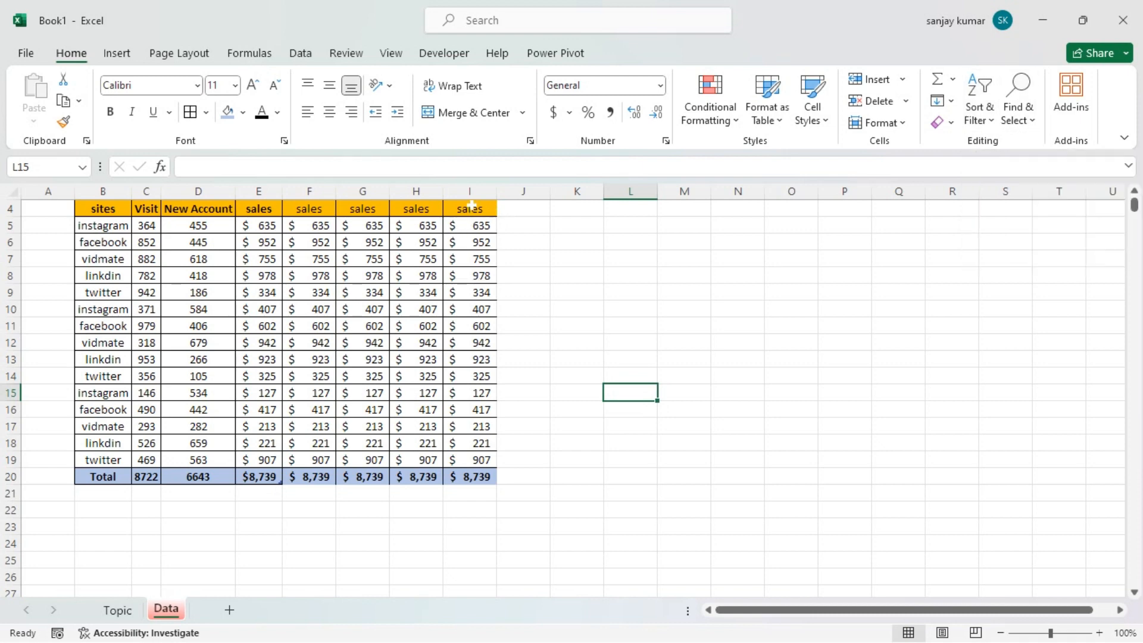
pyautogui.moveTo(471, 205); pyautogui.dragTo(483, 473)
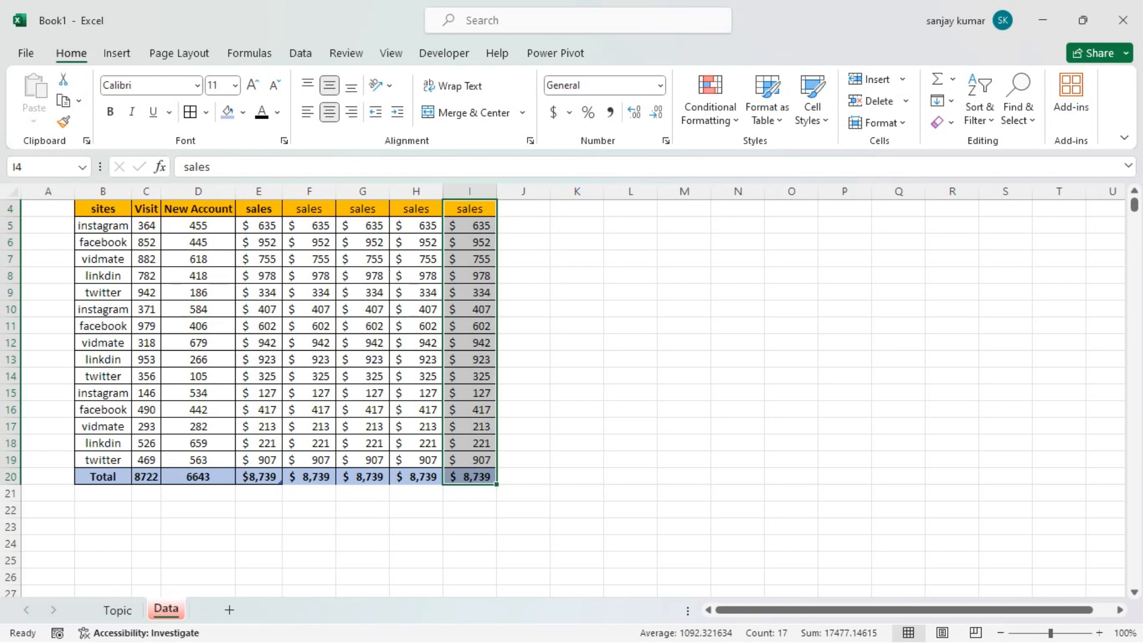
pyautogui.click(576, 259)
pyautogui.moveTo(524, 209); pyautogui.dragTo(529, 475)
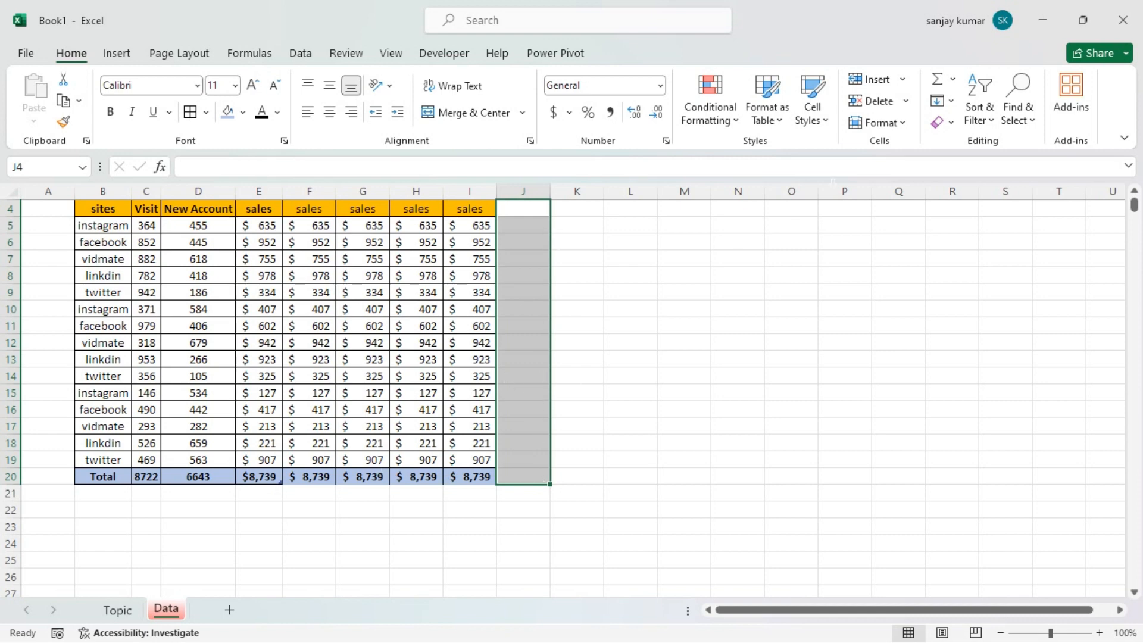
pyautogui.click(951, 100)
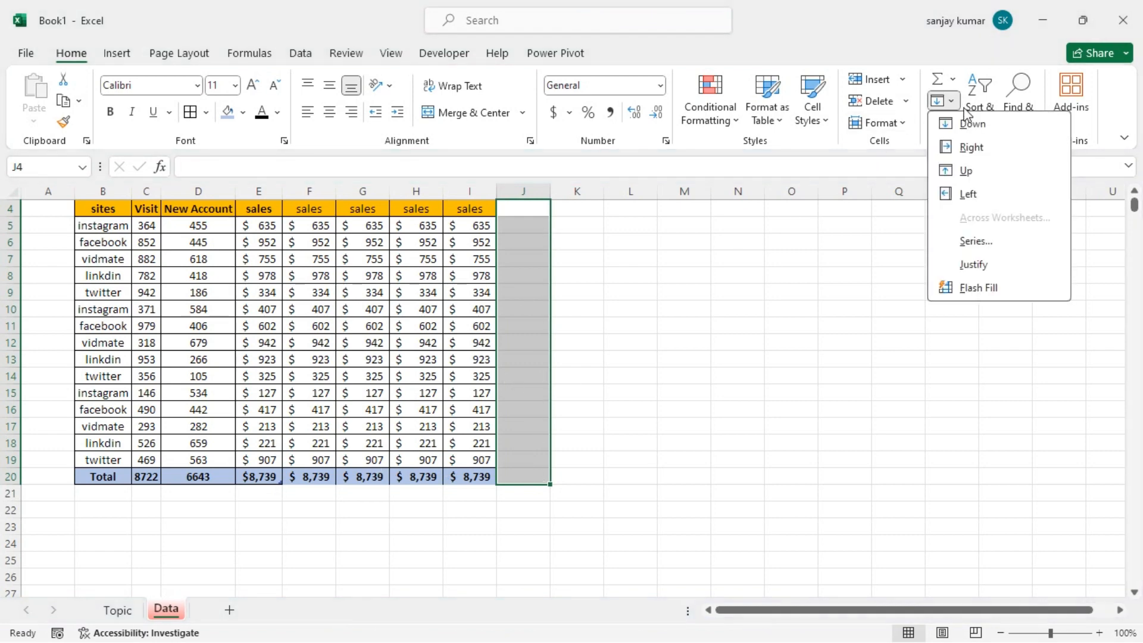
pyautogui.click(971, 147)
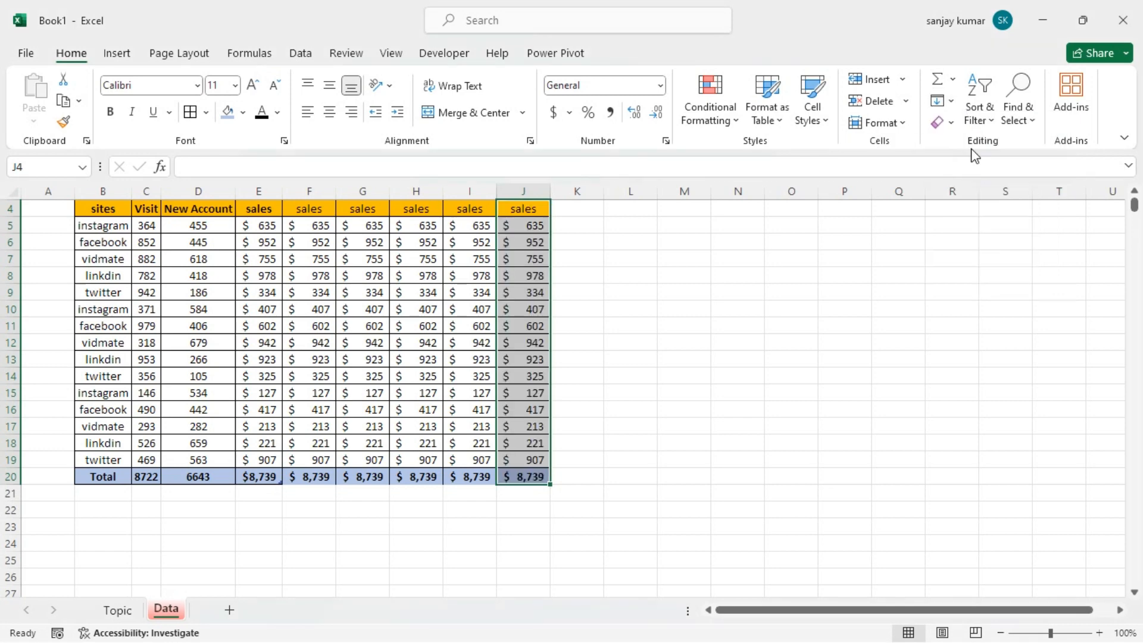
pyautogui.click(631, 275)
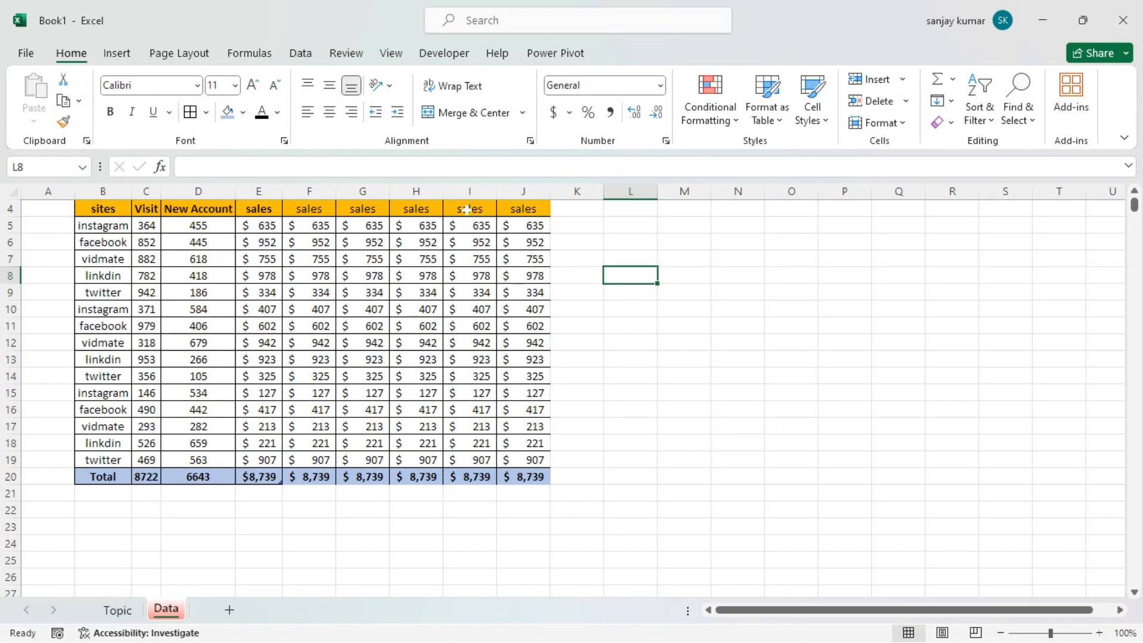
# Delete the duplicate sales columns F through J, keeping only the original sales column E
pyautogui.moveTo(469, 210); pyautogui.dragTo(470, 479)
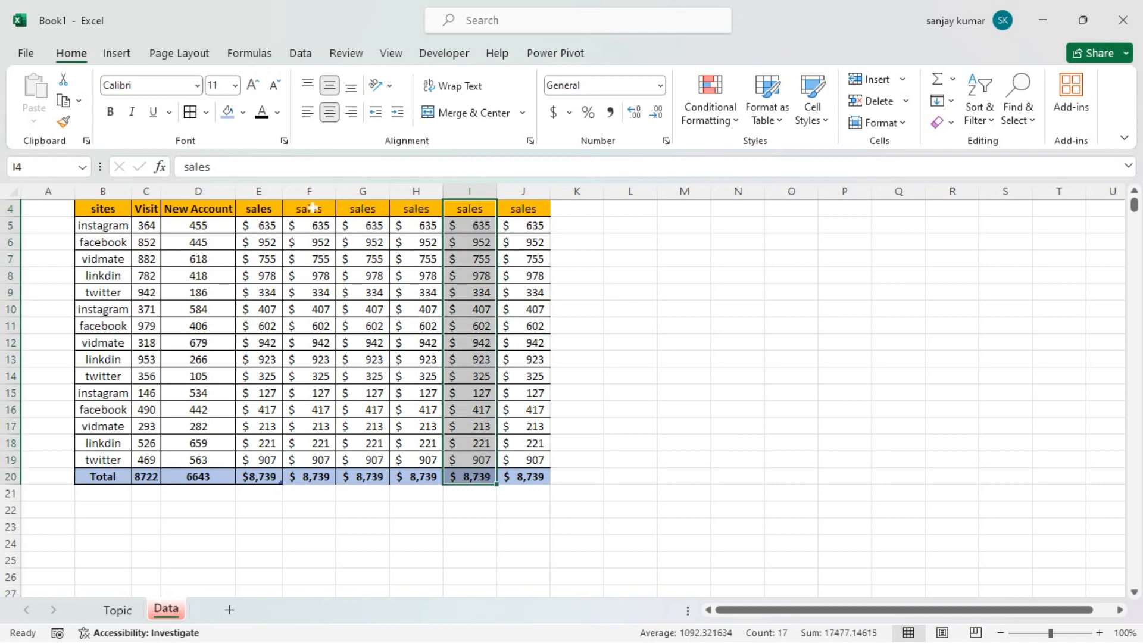
pyautogui.click(257, 192)
pyautogui.moveTo(310, 192); pyautogui.dragTo(510, 207)
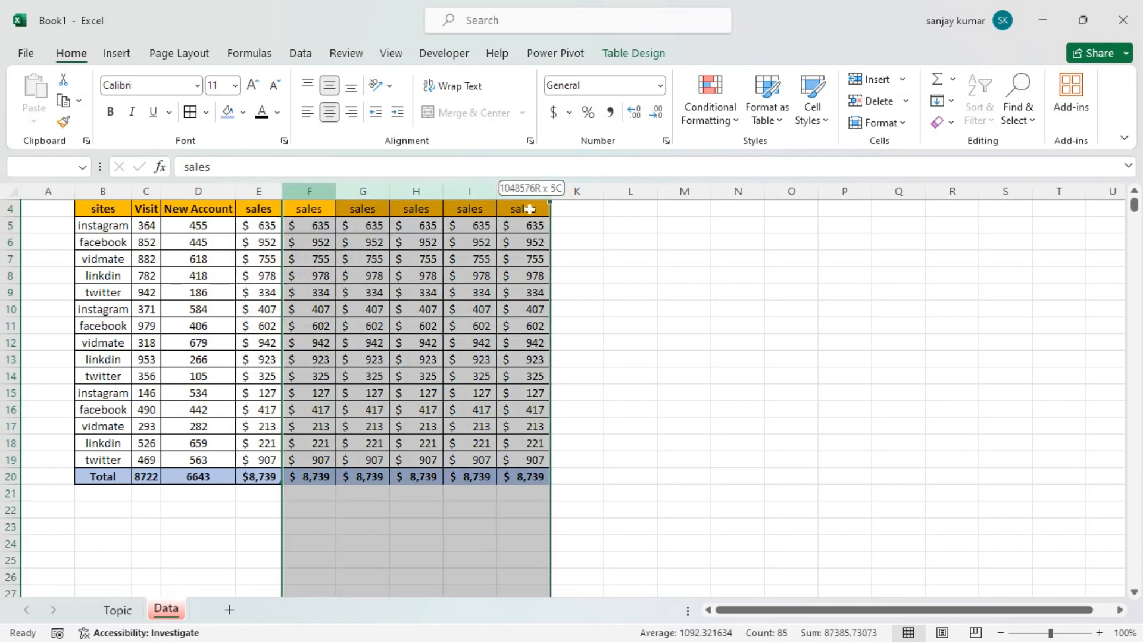
pyautogui.click(361, 191)
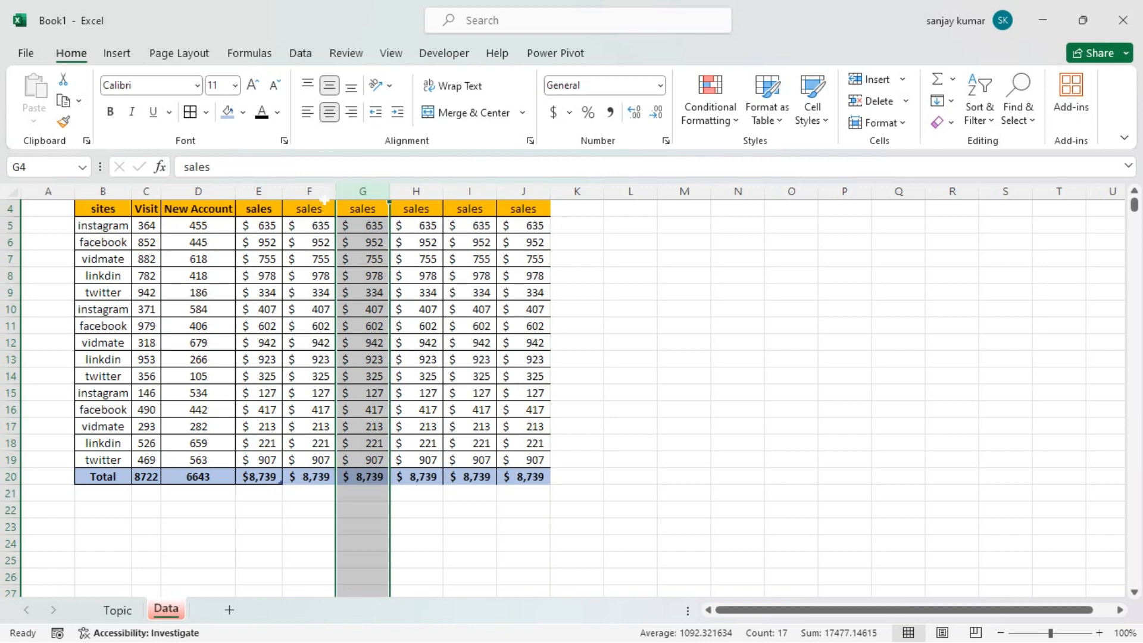
pyautogui.moveTo(309, 191); pyautogui.dragTo(529, 217)
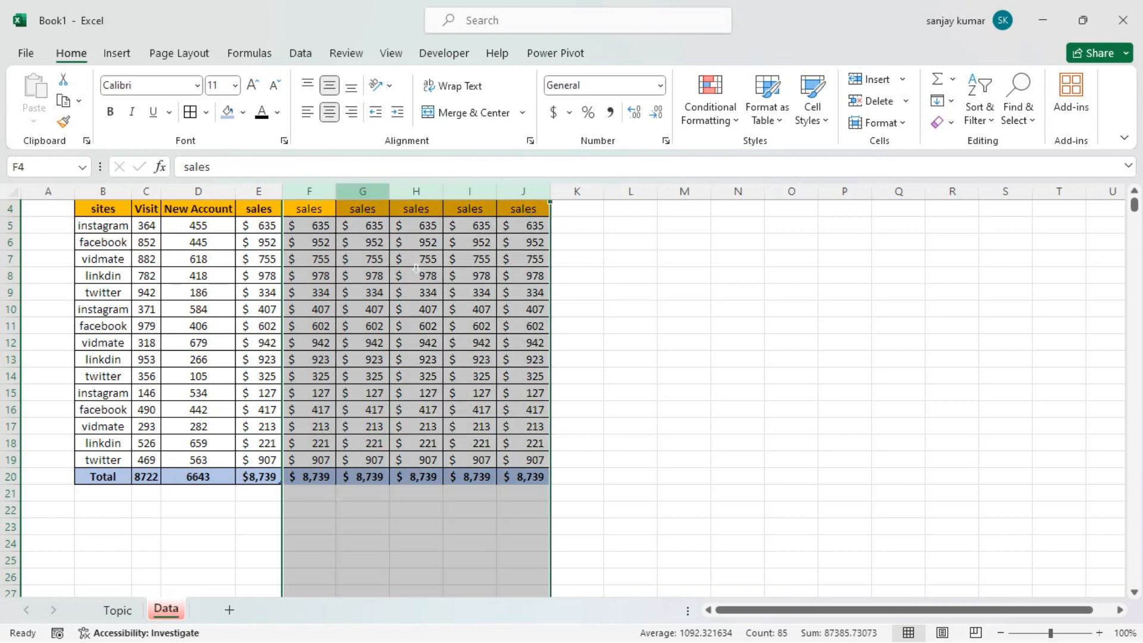
pyautogui.rightClick(388, 246)
pyautogui.click(411, 377)
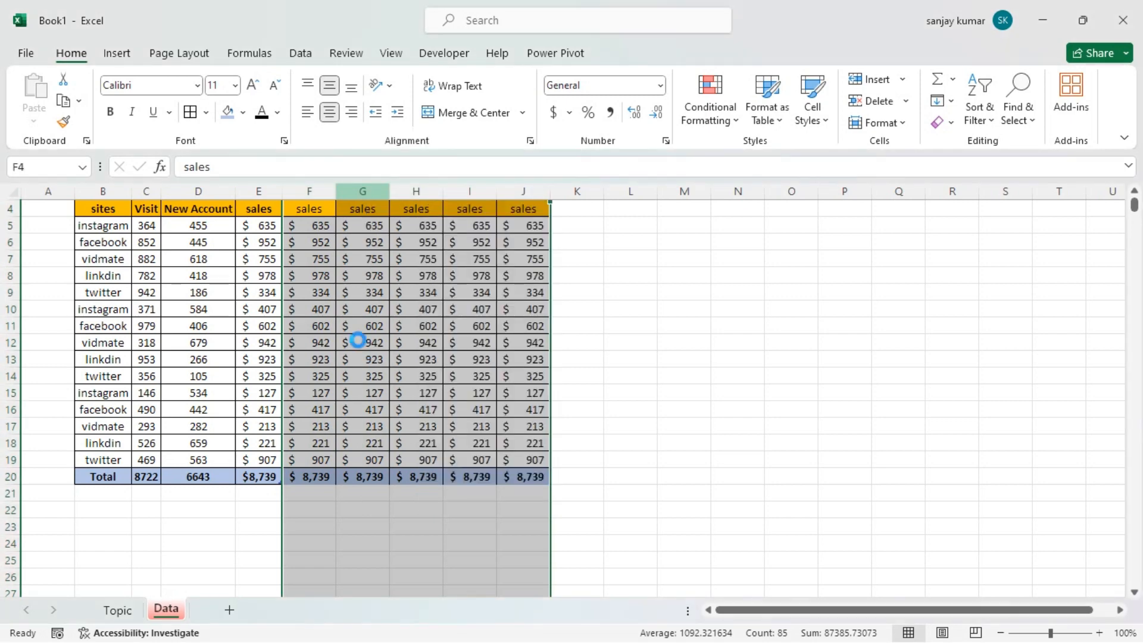
pyautogui.click(358, 340)
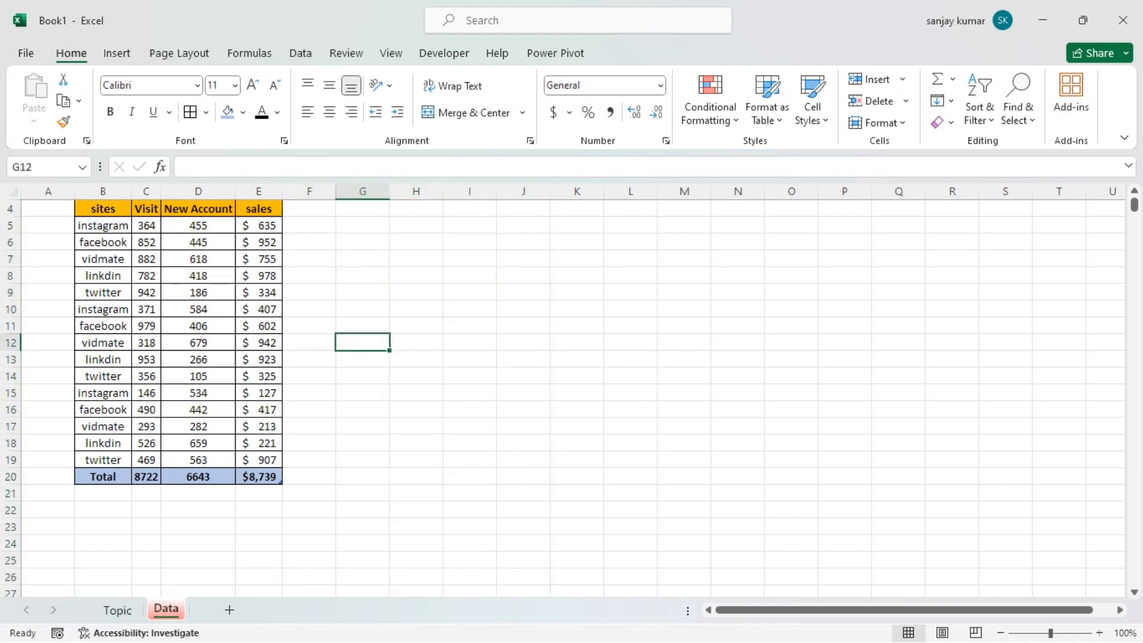
# Insert a blank column between the New Account and sales columns
pyautogui.click(258, 191)
pyautogui.rightClick(259, 193)
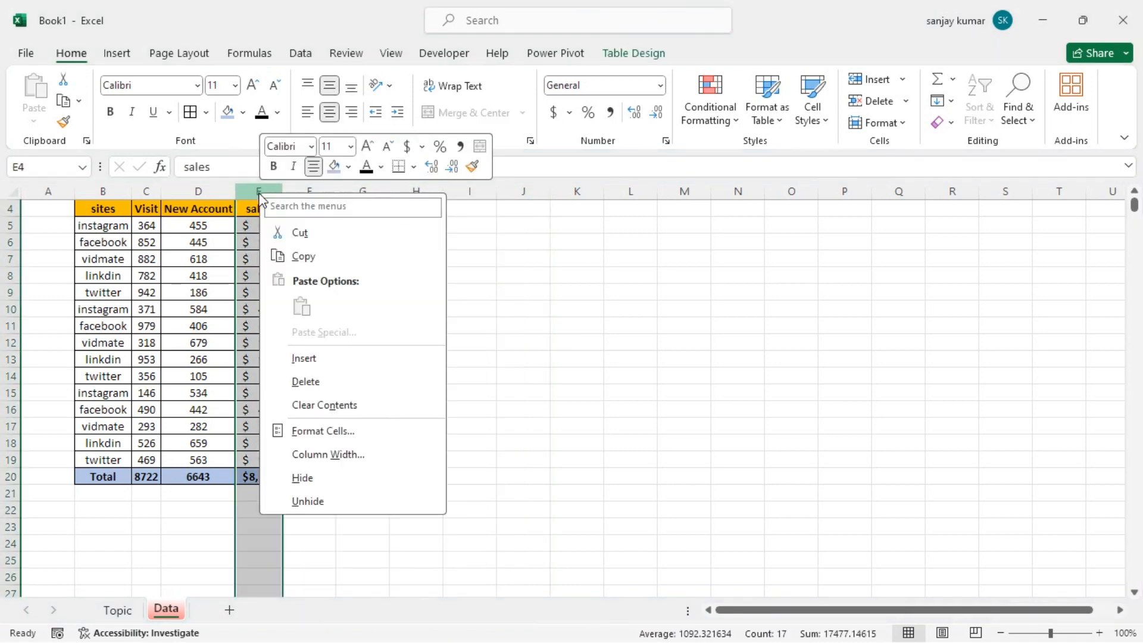
pyautogui.click(309, 357)
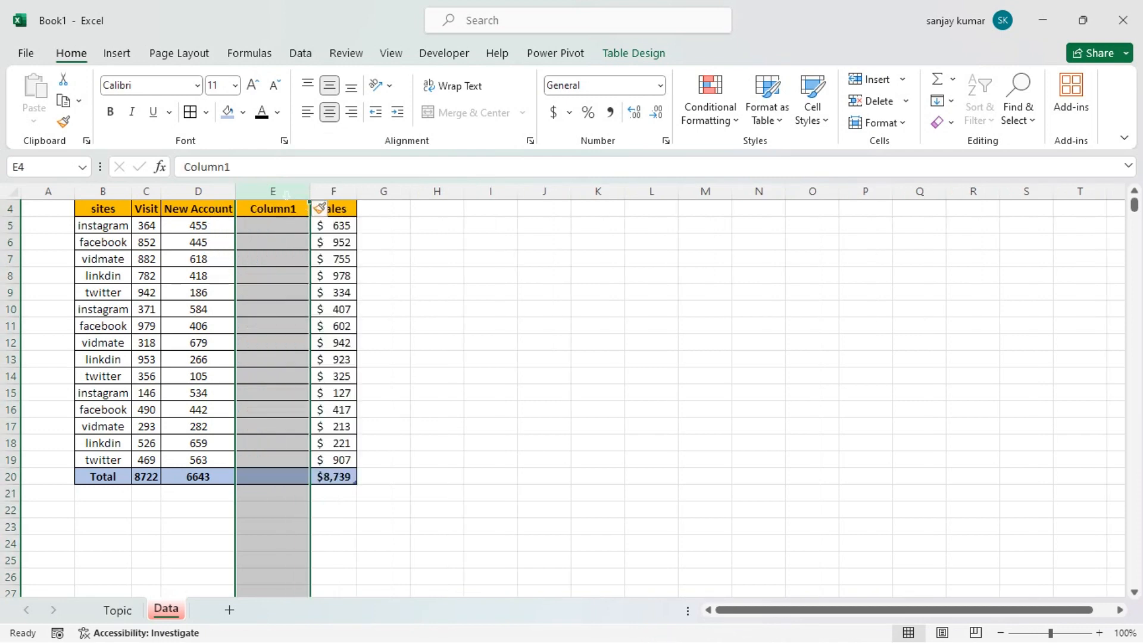
# Fill the new column E4:E20 rightward with the contents of the New Account column
pyautogui.click(267, 225)
pyautogui.moveTo(271, 208); pyautogui.dragTo(274, 472)
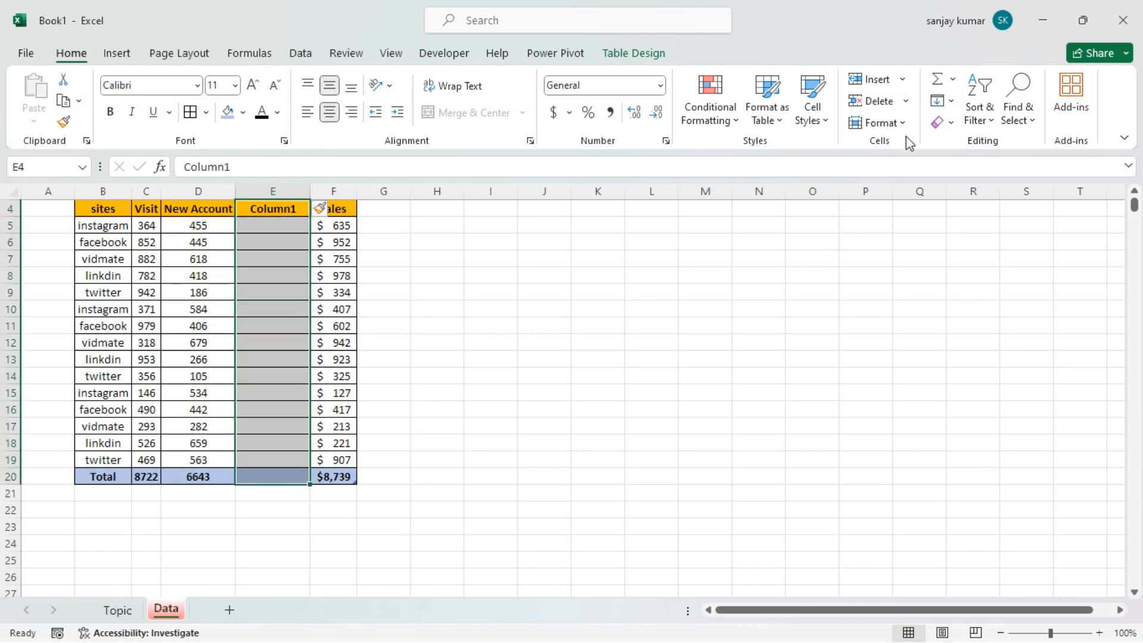
pyautogui.click(943, 101)
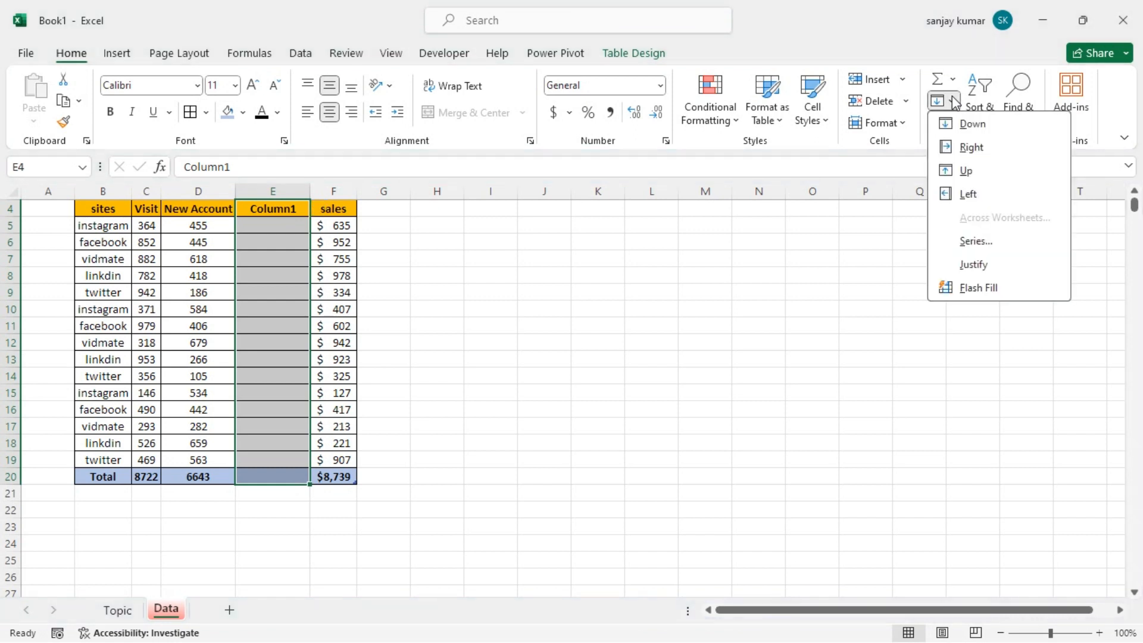
pyautogui.click(970, 147)
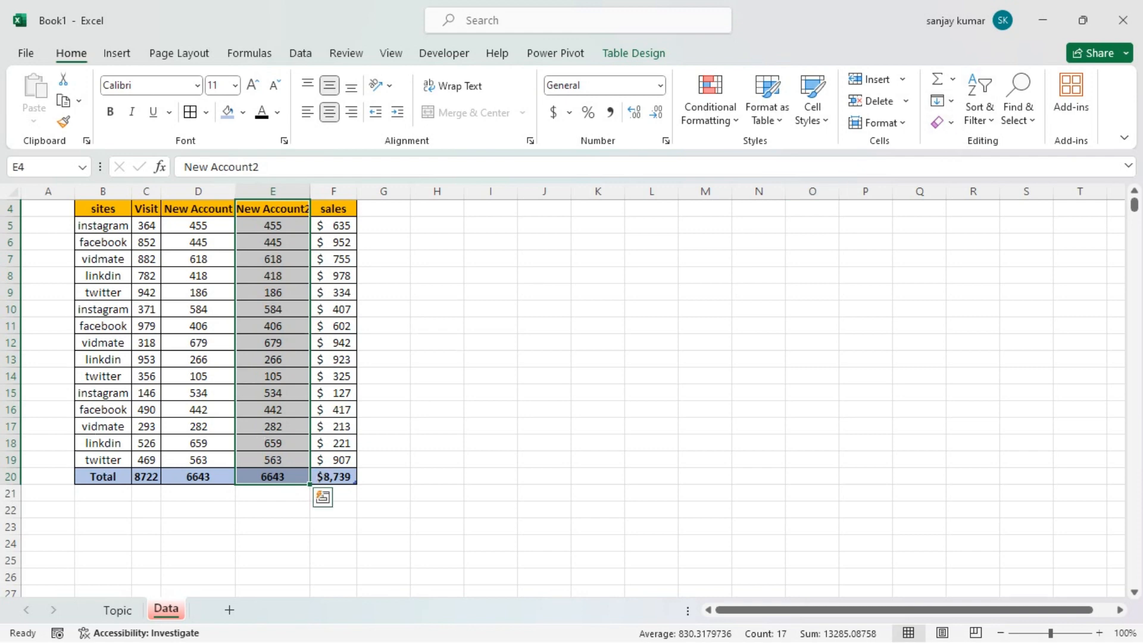
pyautogui.click(273, 526)
# Fill the Total row down into B21:F21 directly below the table
pyautogui.moveTo(103, 493); pyautogui.dragTo(331, 492)
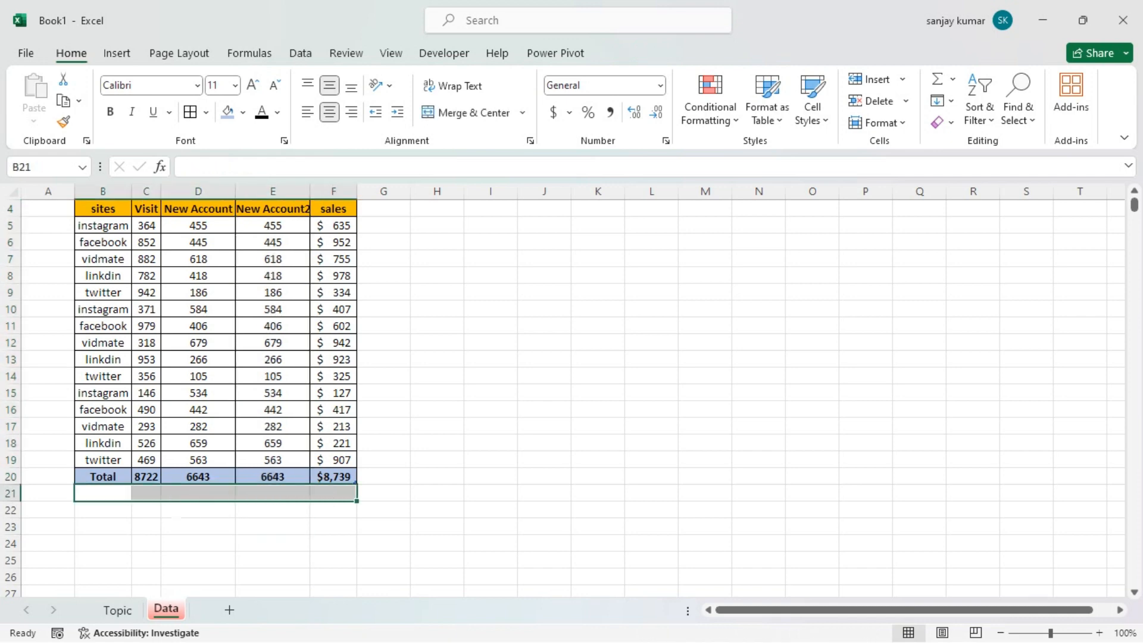
pyautogui.click(943, 100)
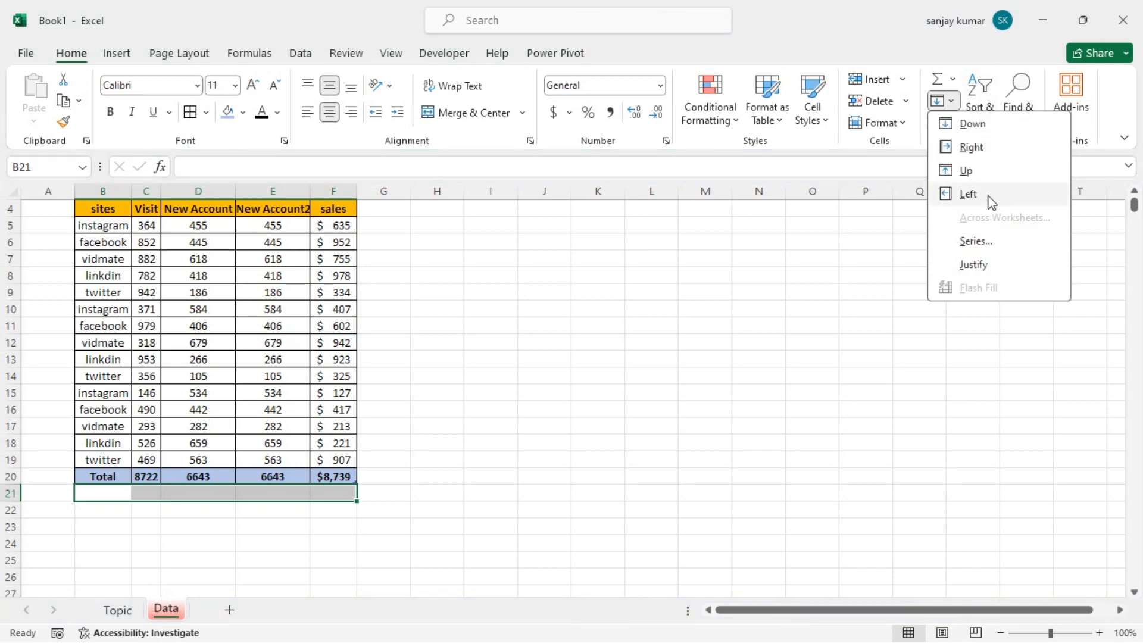
pyautogui.click(987, 126)
pyautogui.click(272, 527)
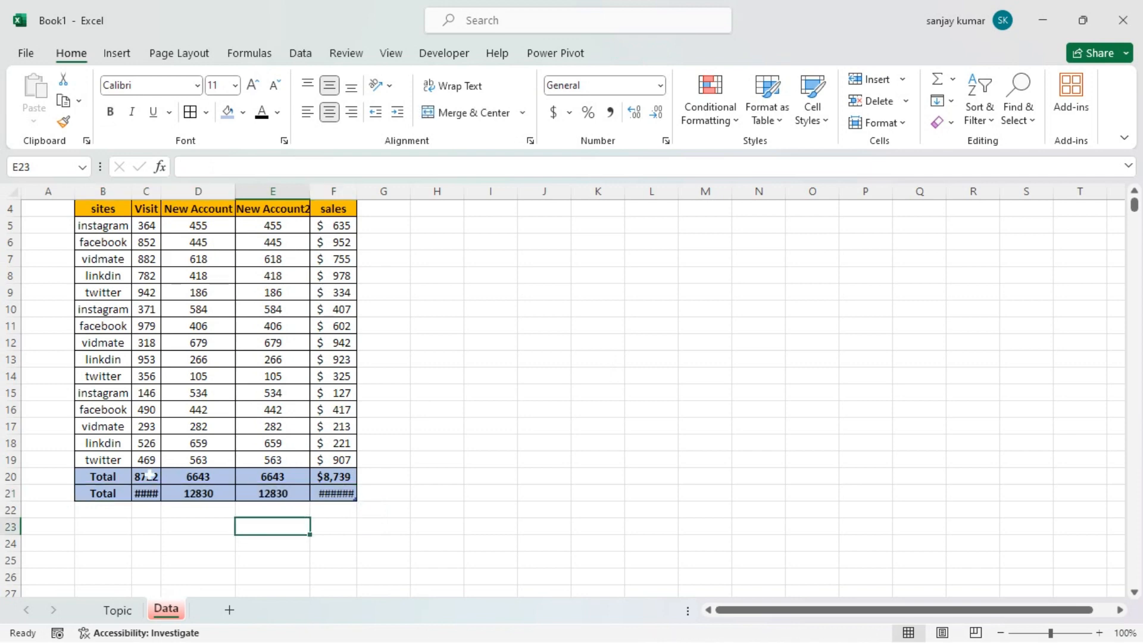
pyautogui.moveTo(103, 475); pyautogui.dragTo(334, 476)
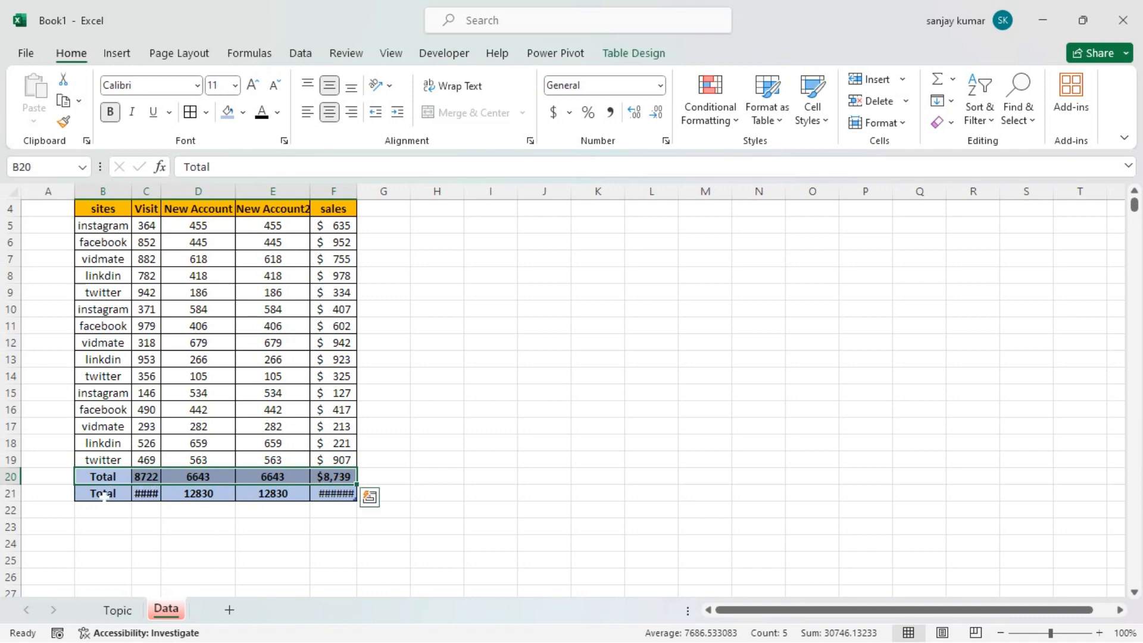
pyautogui.moveTo(93, 496); pyautogui.dragTo(337, 493)
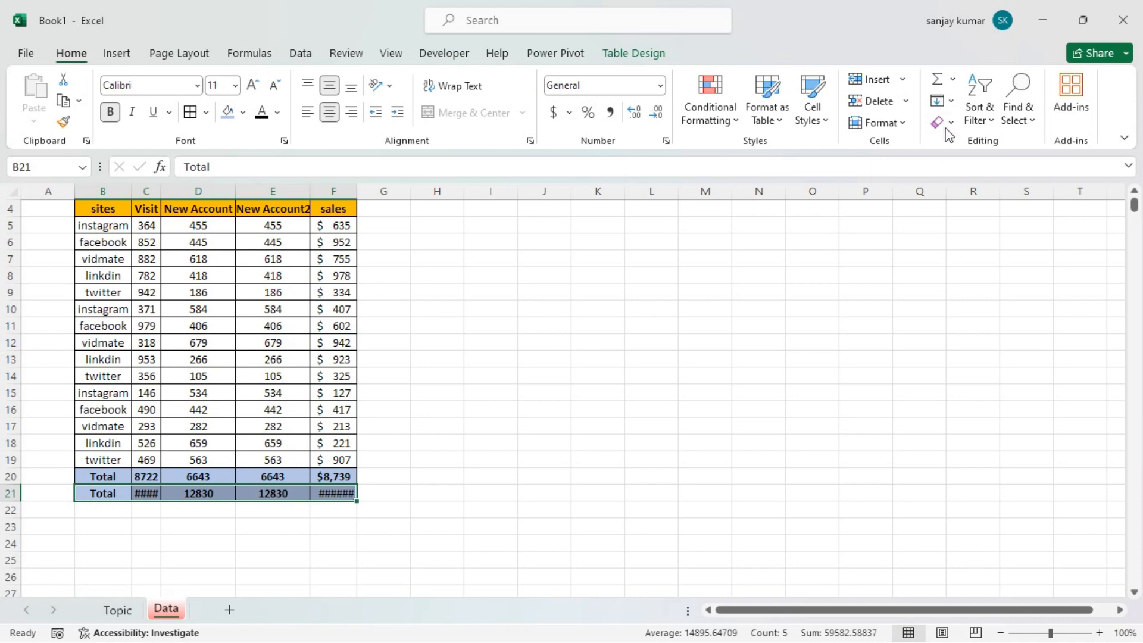
# Fill the table's header row upward into the empty cells B3:F3
pyautogui.click(947, 101)
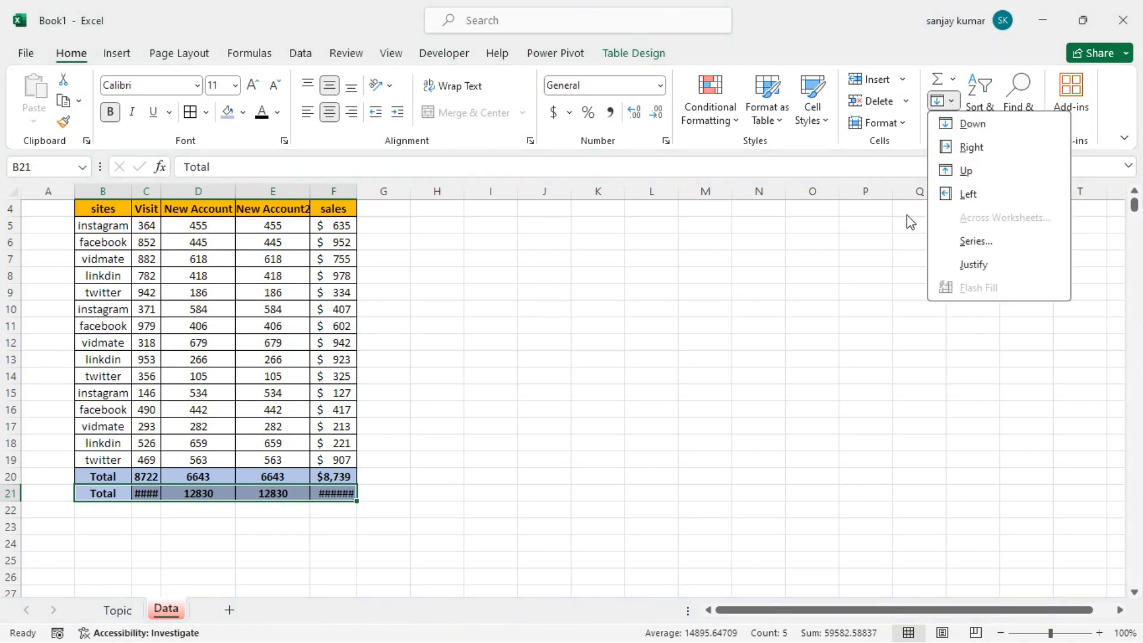
pyautogui.scroll(1, 159, 268)
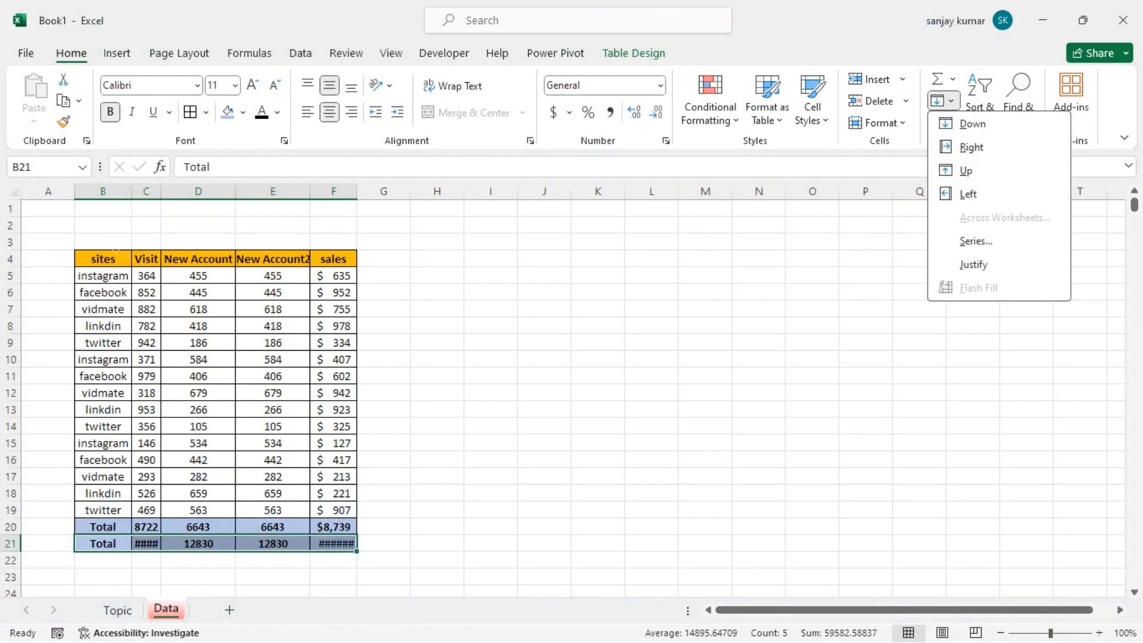
pyautogui.moveTo(102, 242); pyautogui.dragTo(333, 244)
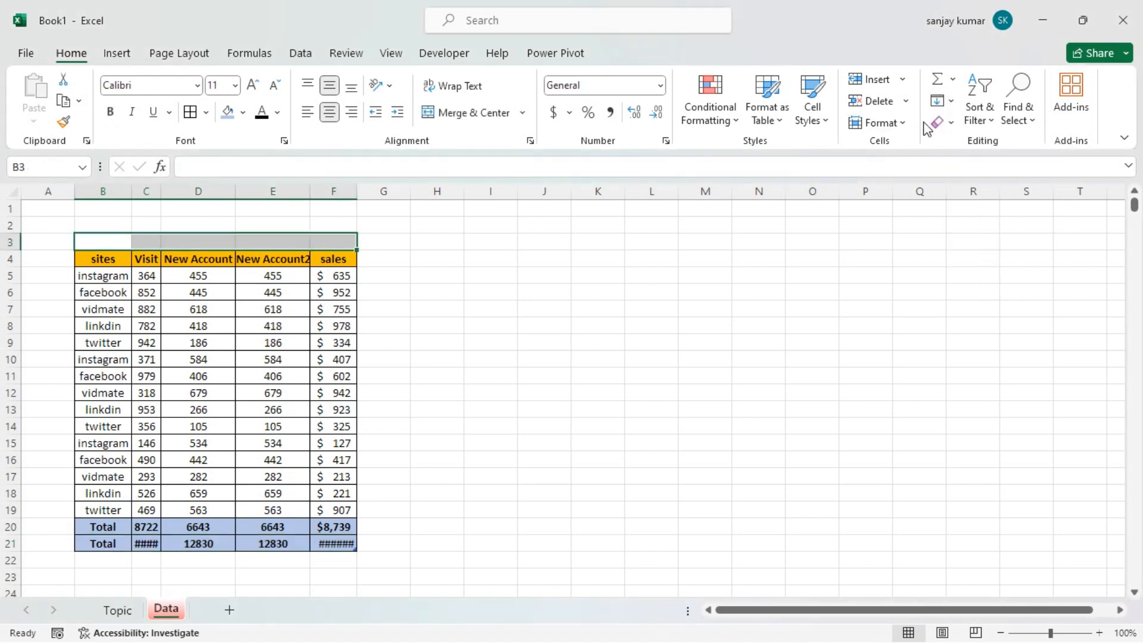
pyautogui.click(943, 101)
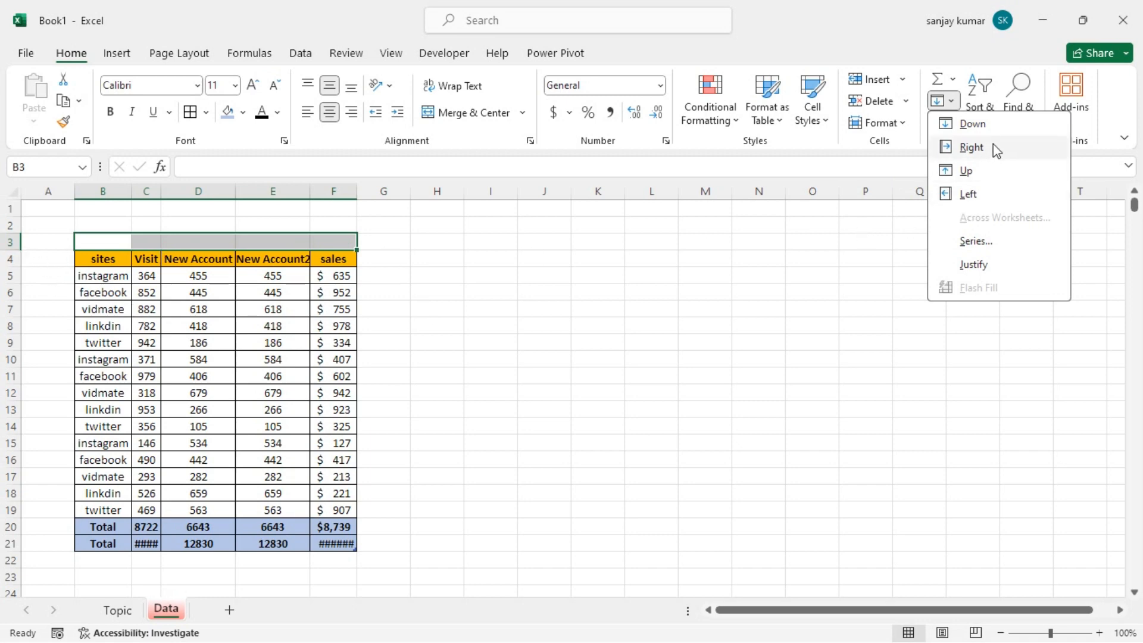
pyautogui.click(991, 171)
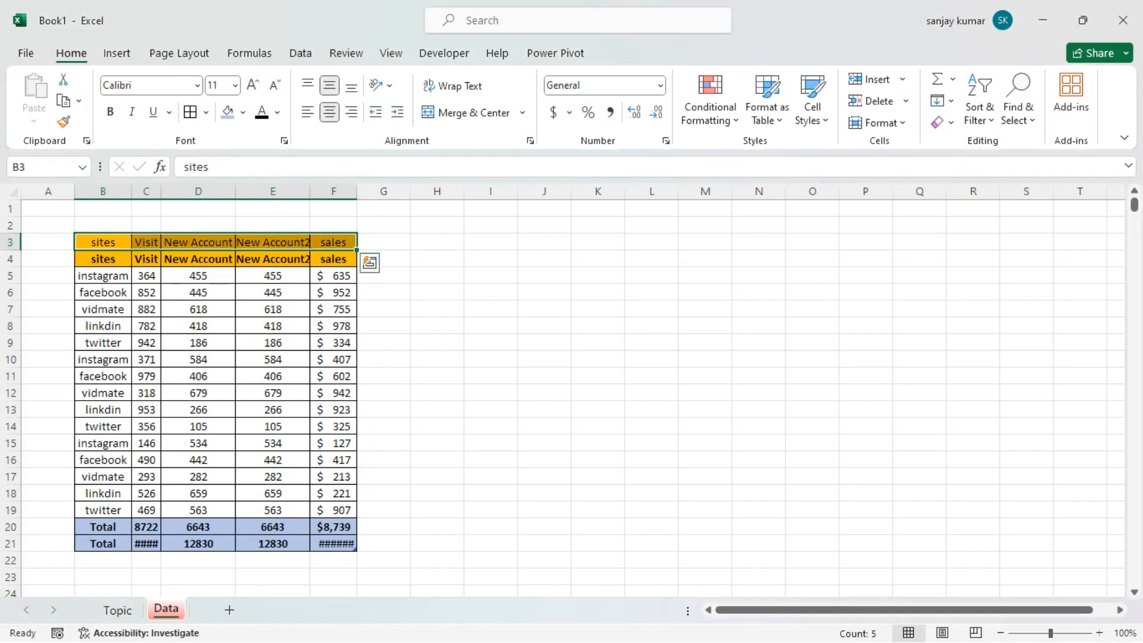
pyautogui.click(334, 309)
pyautogui.moveTo(94, 242); pyautogui.dragTo(331, 244)
pyautogui.moveTo(102, 259); pyautogui.dragTo(323, 258)
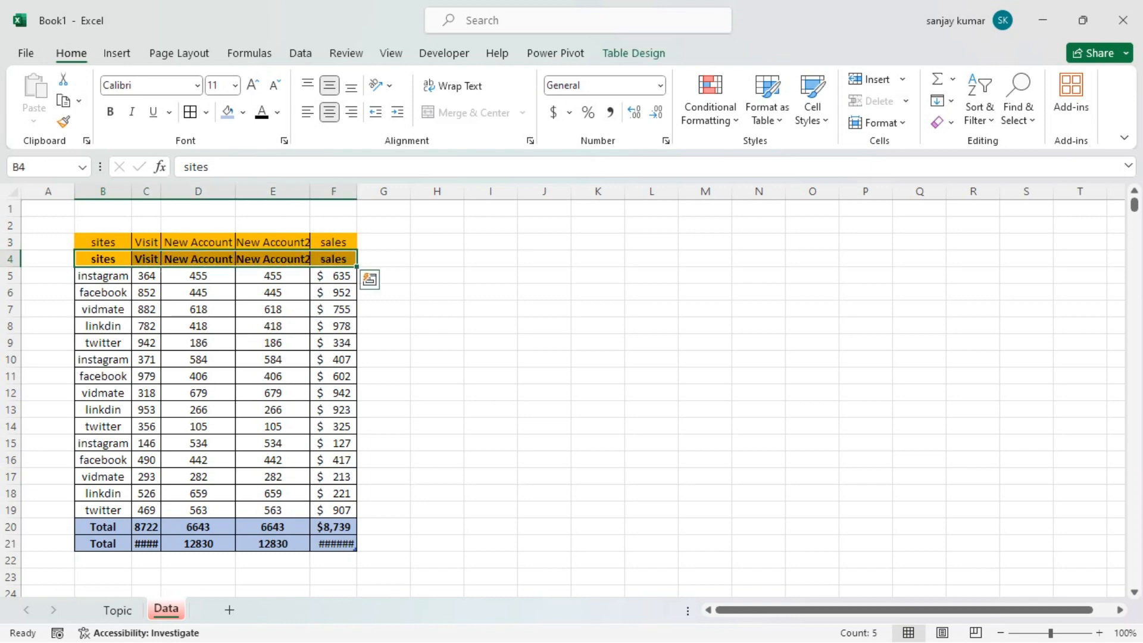
pyautogui.click(942, 100)
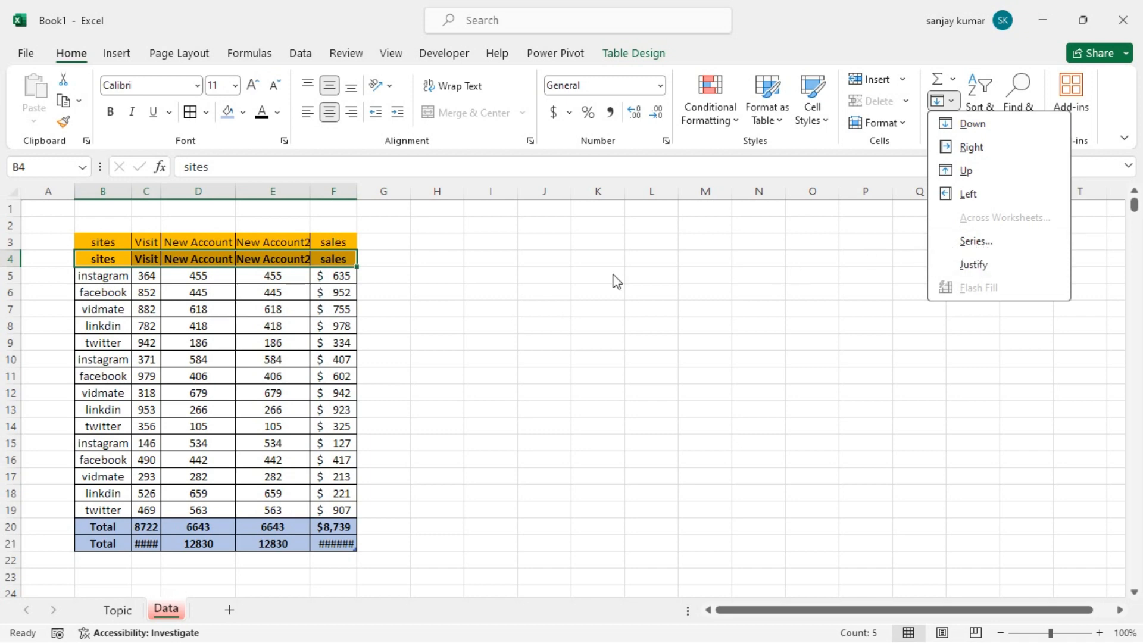
pyautogui.press('Escape')
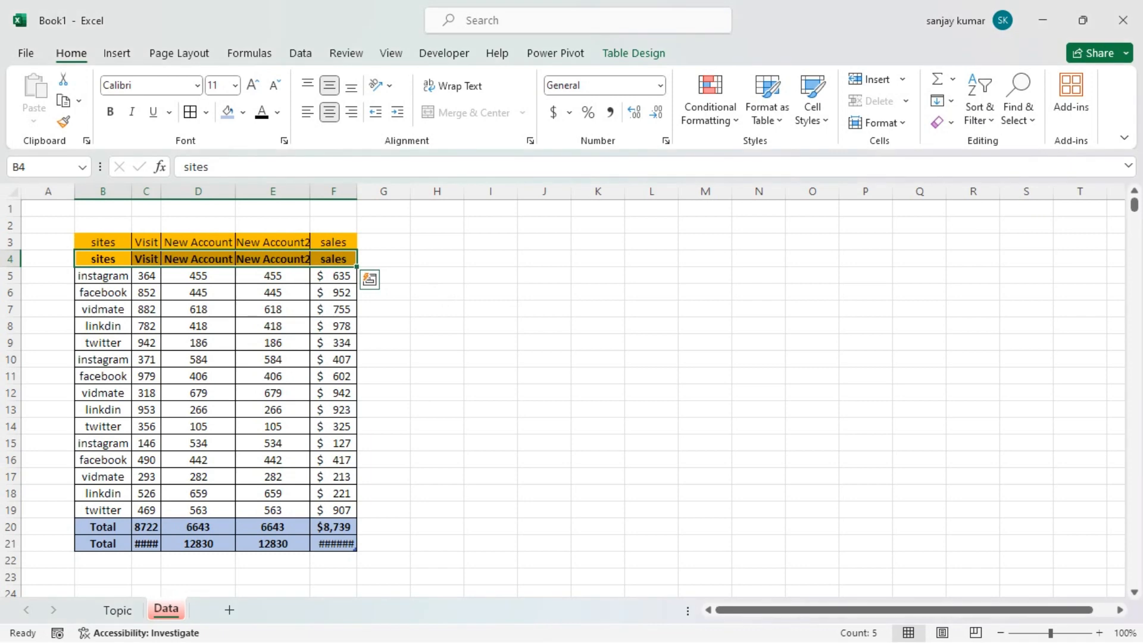
# Enter 1 in cell H4 and 2 in cell H5 as starting numbers for a sequence
pyautogui.click(437, 259)
pyautogui.write('1')
pyautogui.press('Return')
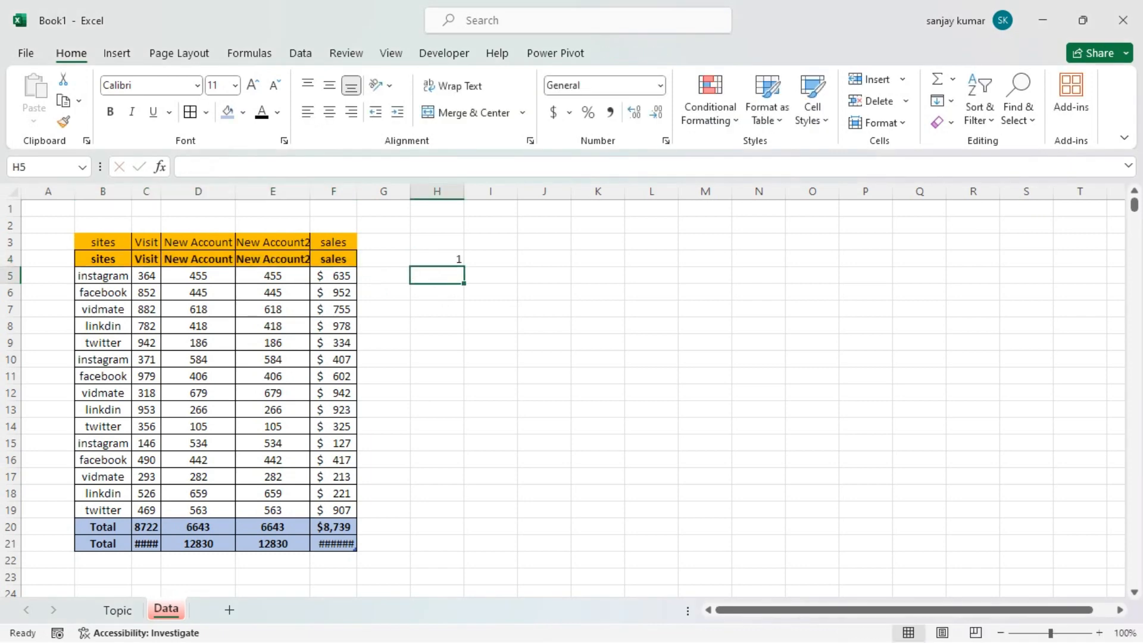
pyautogui.write('2')
pyautogui.press('Up')
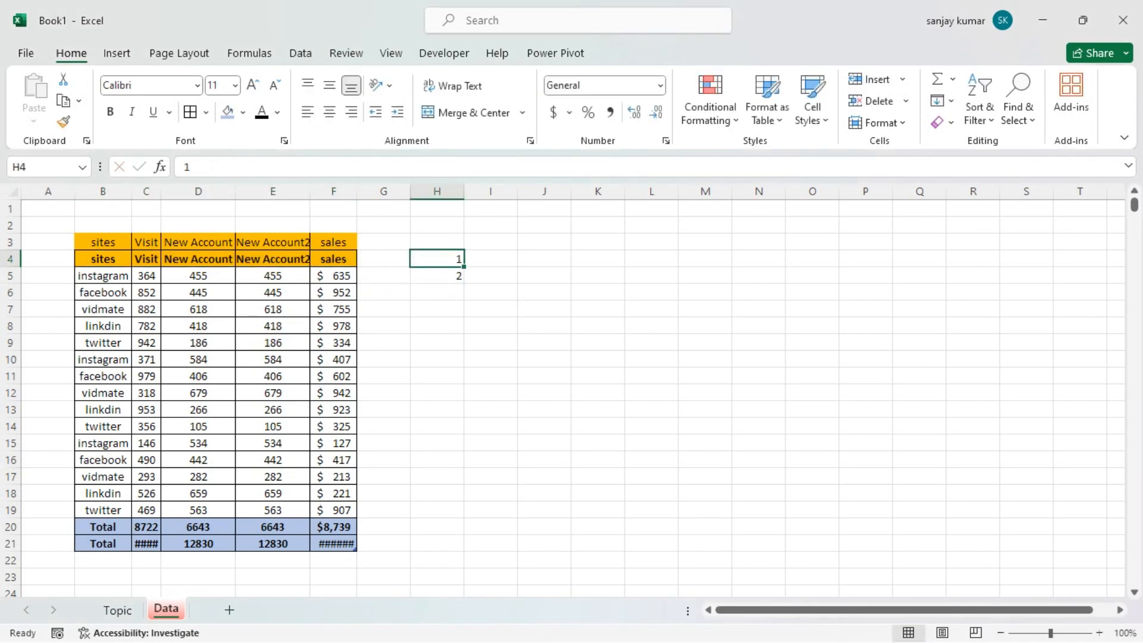
# Fill H4:H65 down the column with an AutoFill-type series based on the starting numbers 1 and 2
pyautogui.moveTo(451, 262); pyautogui.dragTo(432, 533)
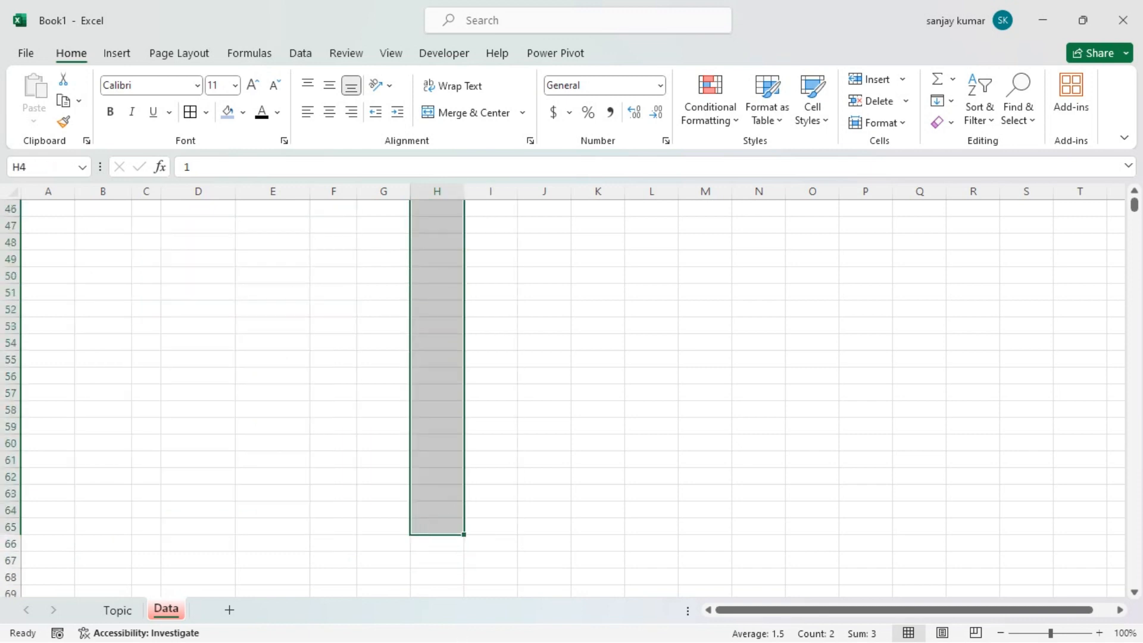
pyautogui.moveTo(1134, 209); pyautogui.dragTo(1134, 196)
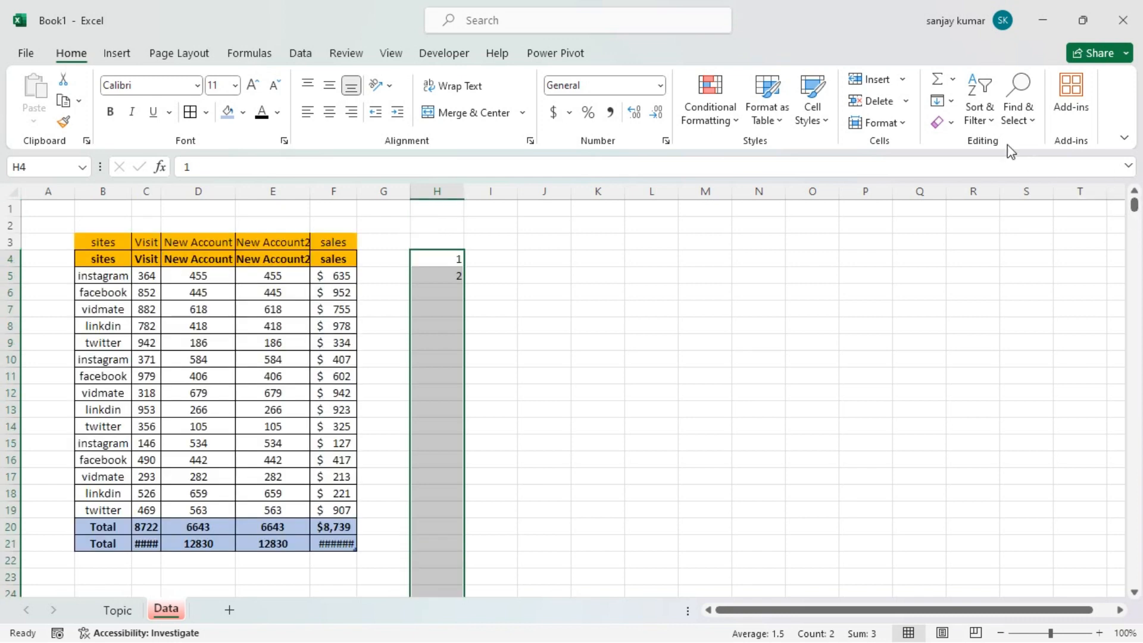
pyautogui.click(947, 101)
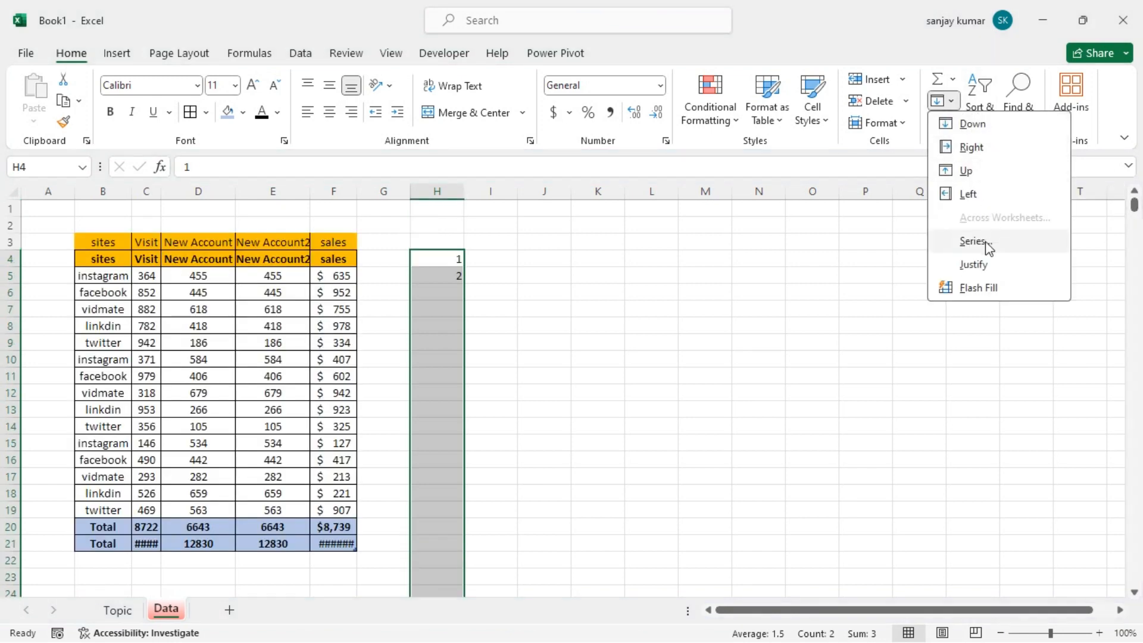
pyautogui.click(972, 240)
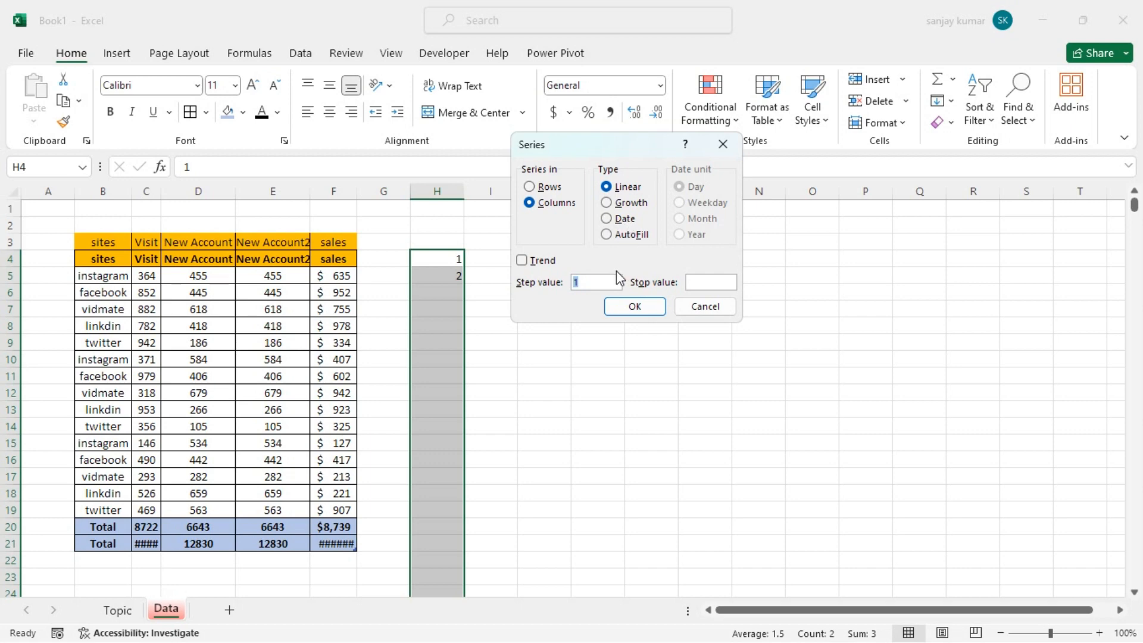
pyautogui.click(610, 236)
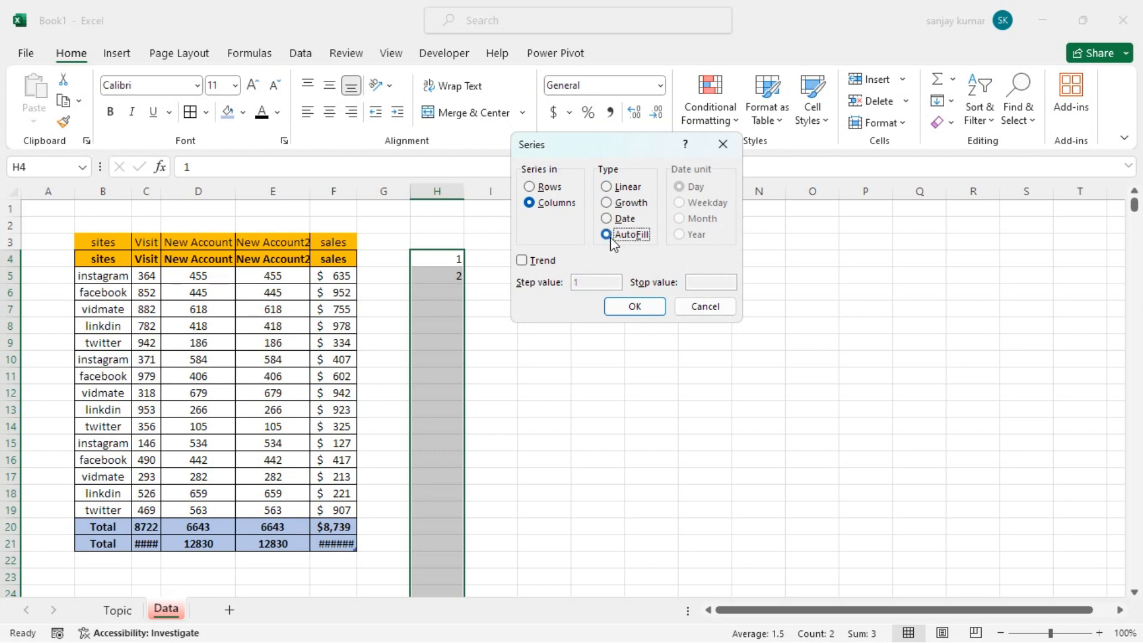
pyautogui.click(635, 306)
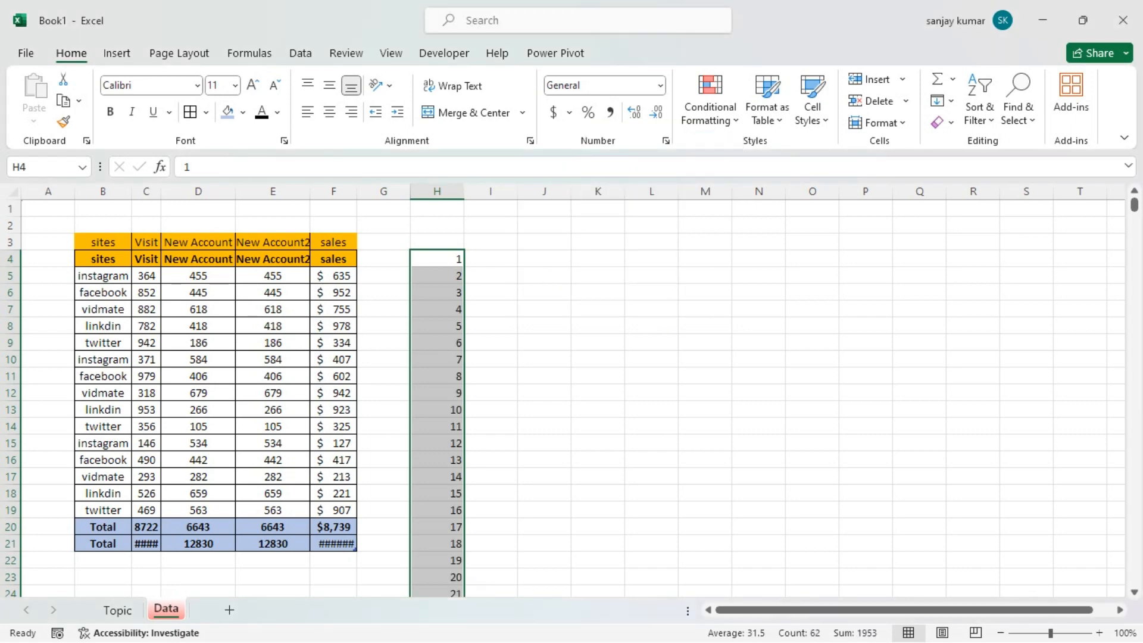
# Review the filled number series in column H down to its last row and back to its start
pyautogui.scroll(-20, 572, 393)
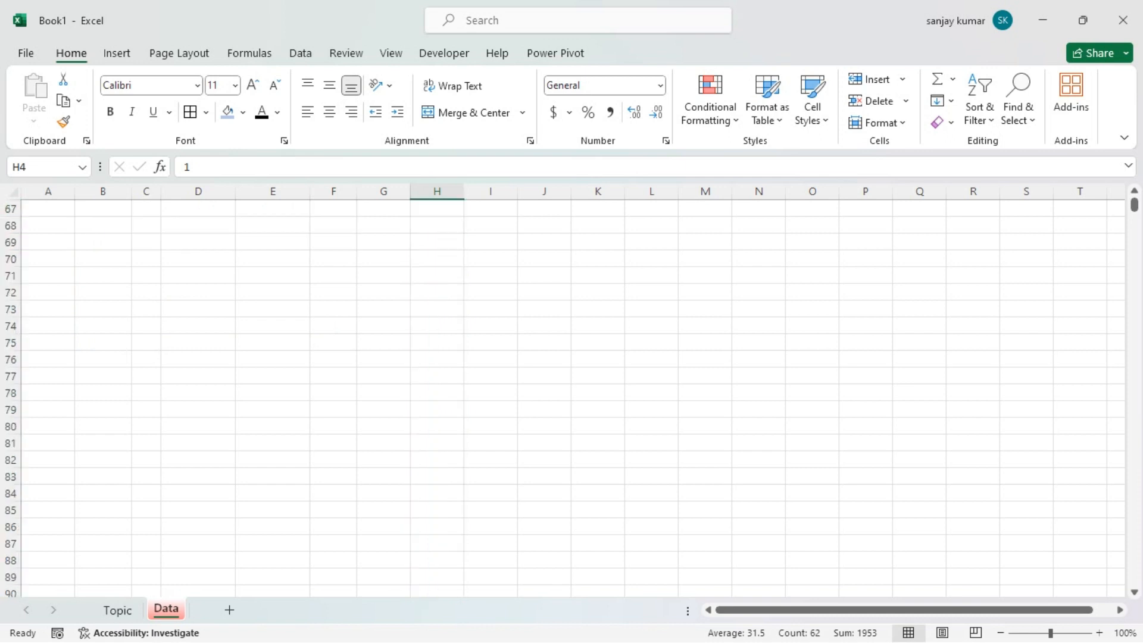
pyautogui.scroll(5, 453, 408)
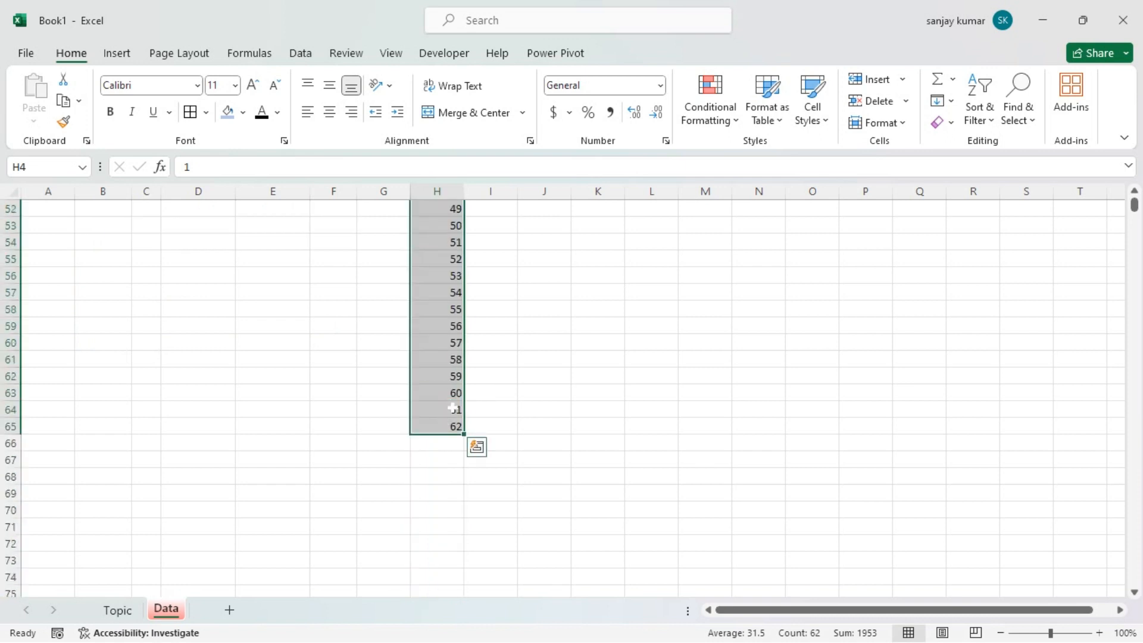
pyautogui.click(477, 447)
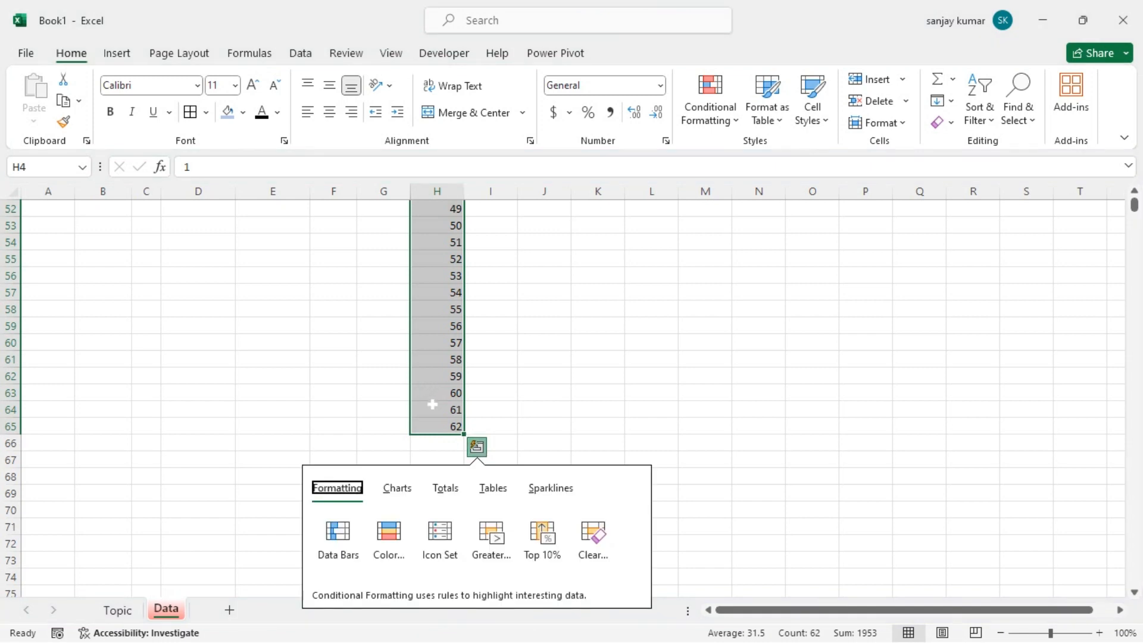
pyautogui.click(1057, 145)
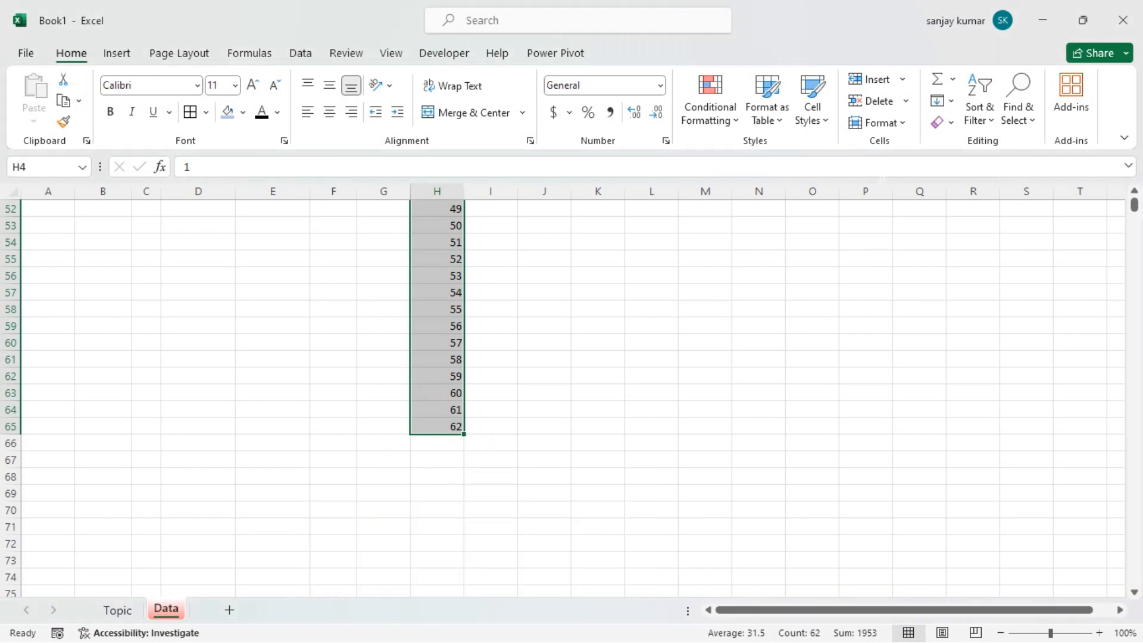
pyautogui.scroll(10, 572, 393)
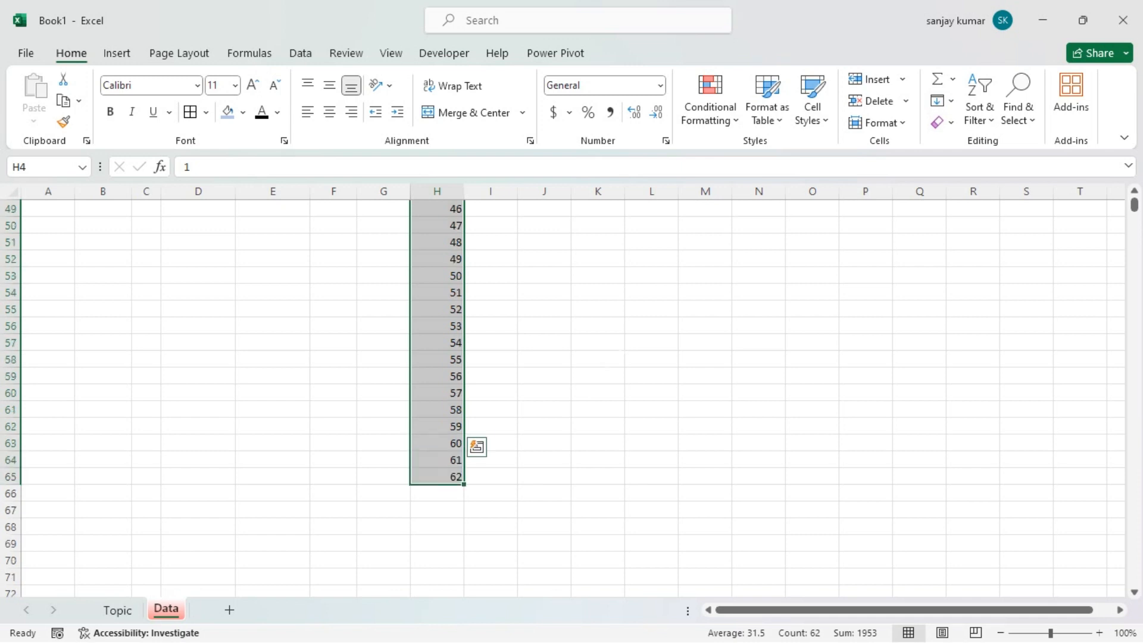
pyautogui.scroll(4, 571, 393)
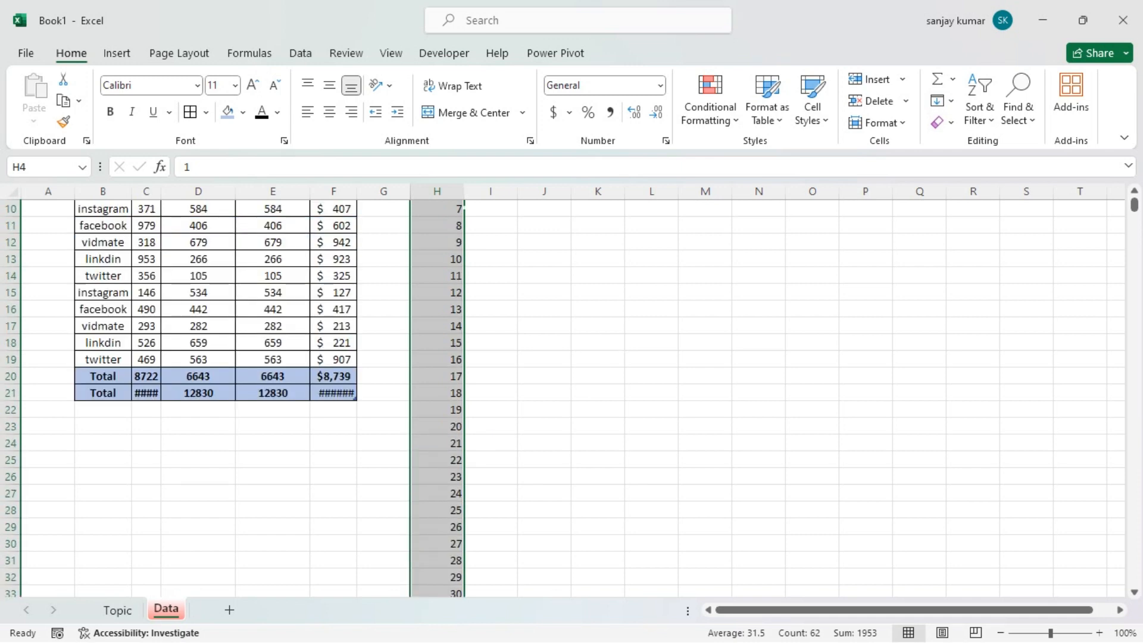
pyautogui.scroll(3, 572, 393)
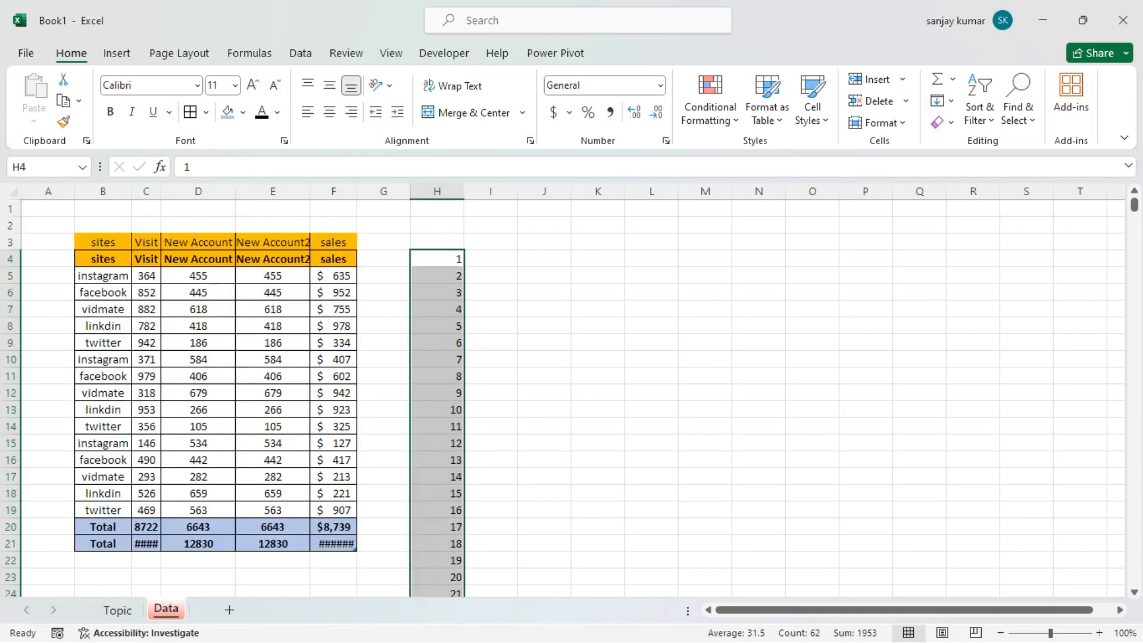
# Clear the filled numbers from H6 down to the end of the series, keeping only H4 and H5
pyautogui.moveTo(450, 267); pyautogui.dragTo(455, 410)
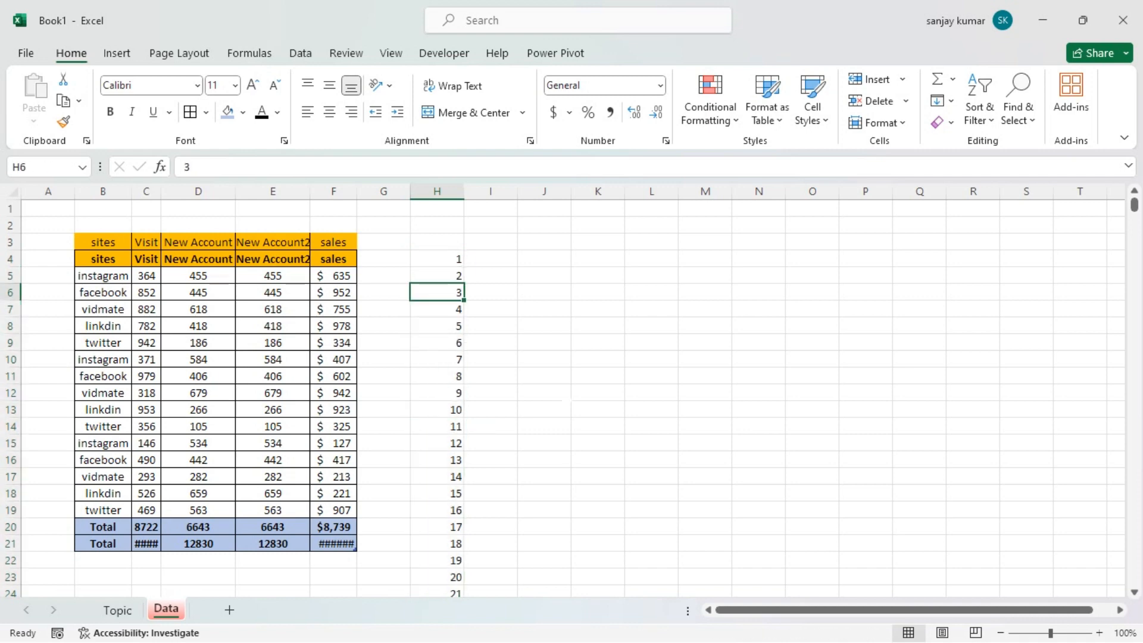
pyautogui.hotkey('ctrl', 'shift', 'Down')
pyautogui.press('Delete')
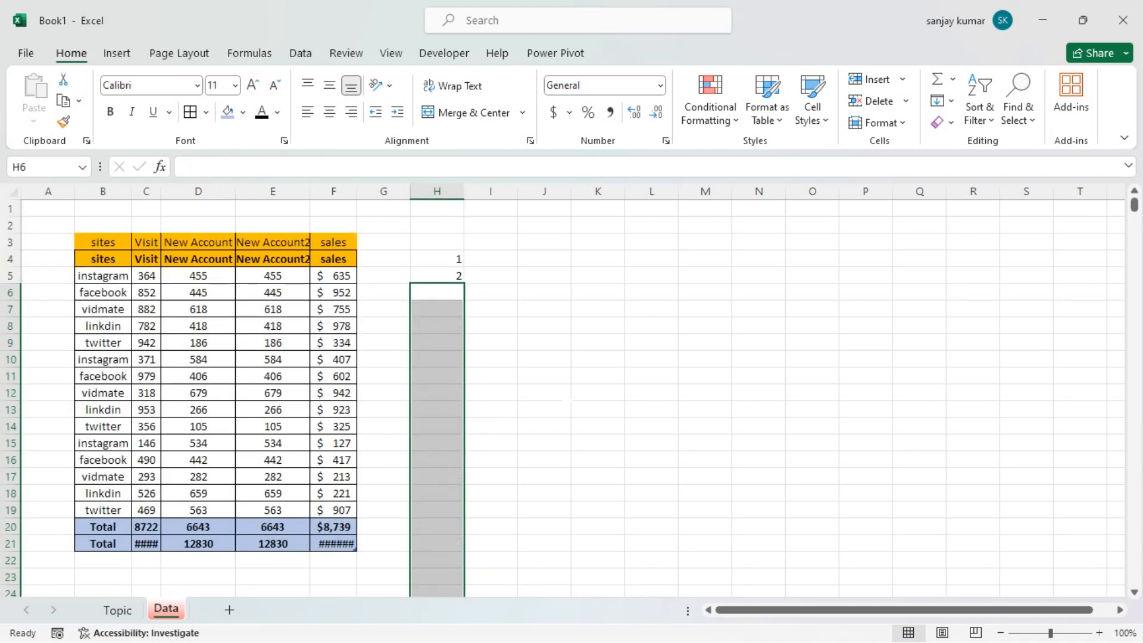
# Try to fill H4:H22 with a Growth series in columns, using step value 1 and stop value 10
pyautogui.scroll(-1, 568, 400)
pyautogui.moveTo(436, 208); pyautogui.dragTo(437, 515)
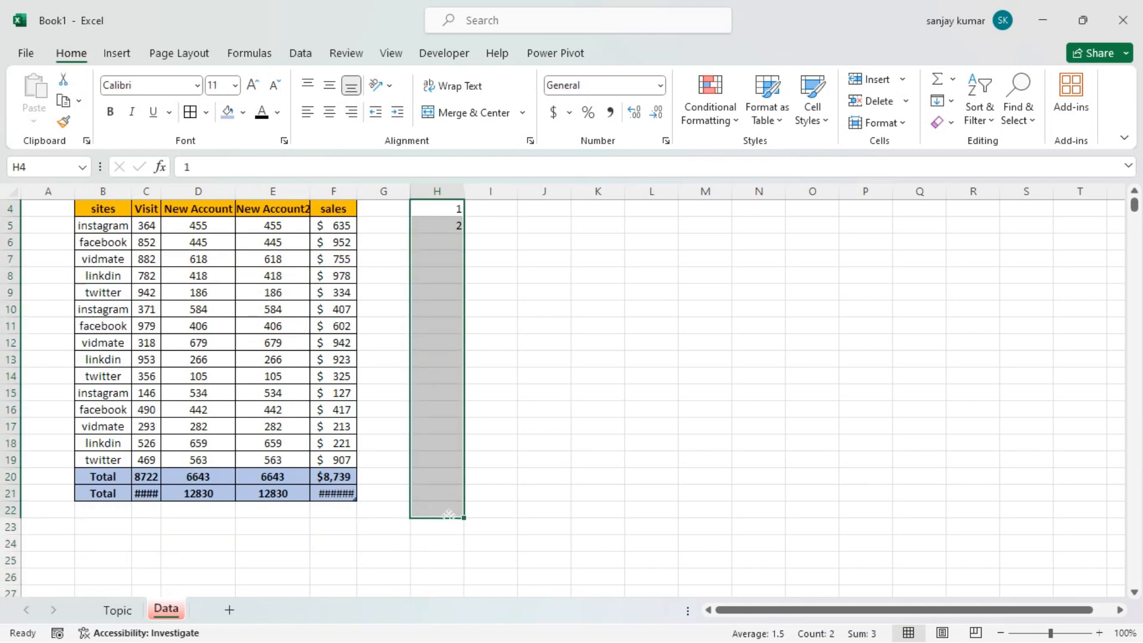
pyautogui.click(955, 102)
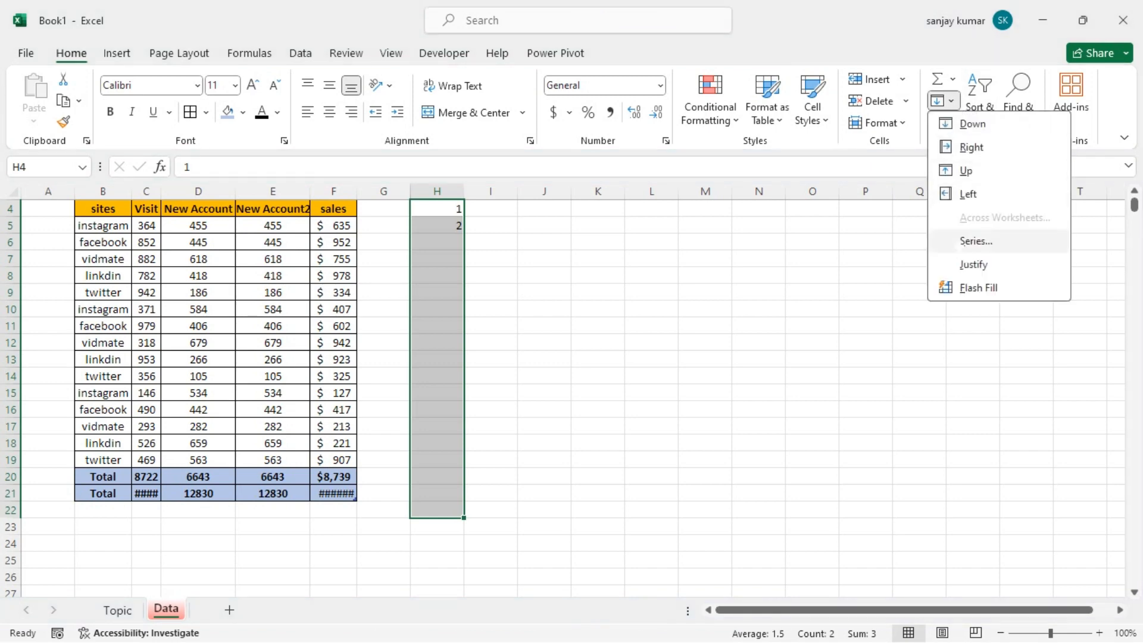
pyautogui.click(962, 241)
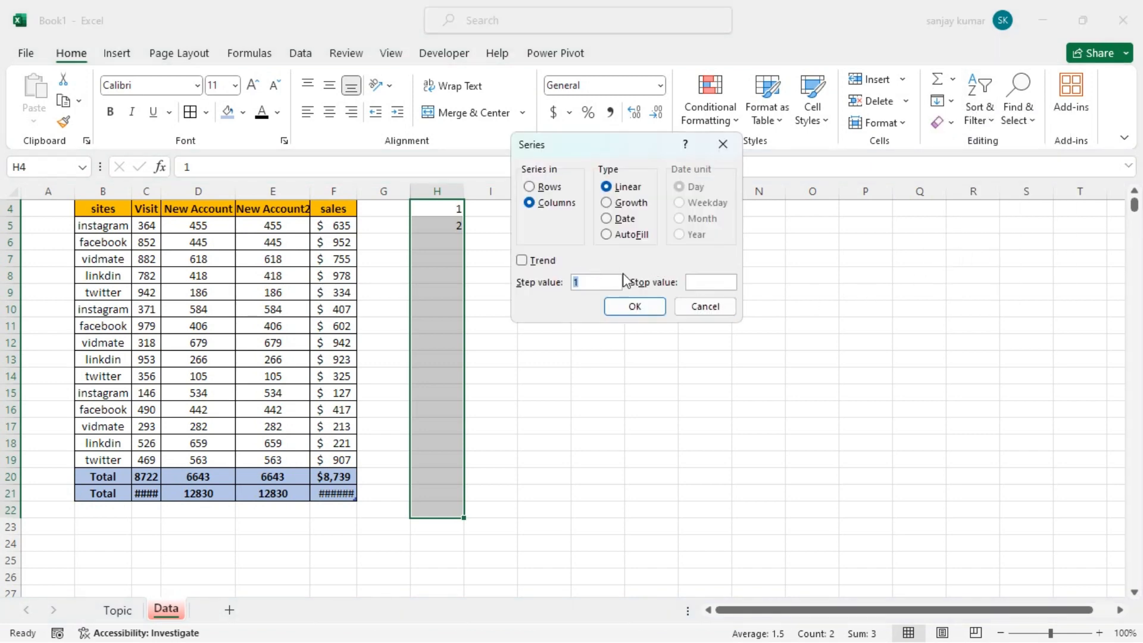
pyautogui.click(607, 203)
pyautogui.click(690, 282)
pyautogui.write('10')
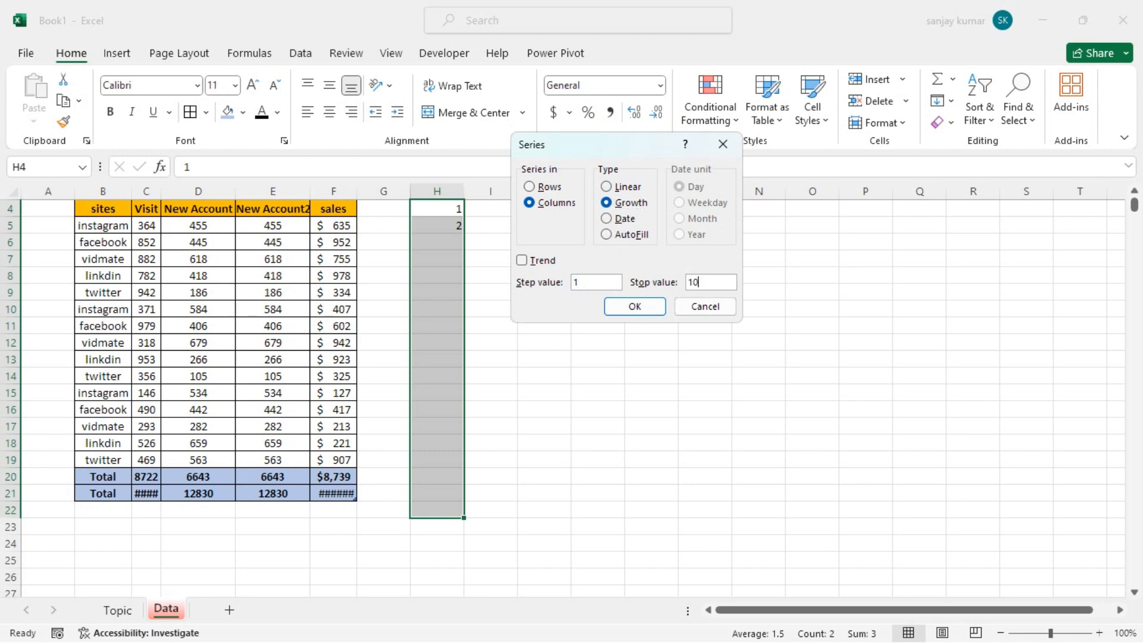
pyautogui.click(630, 308)
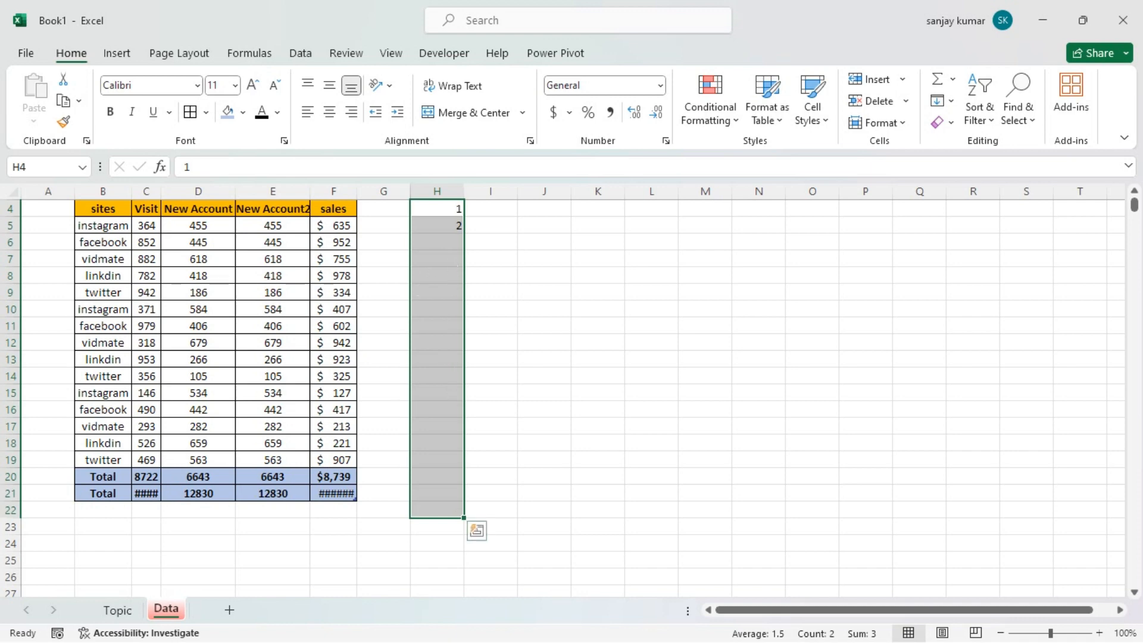
# Fill H4:H22 down the column with a series of type AutoFill, leaving Trend off
pyautogui.click(943, 101)
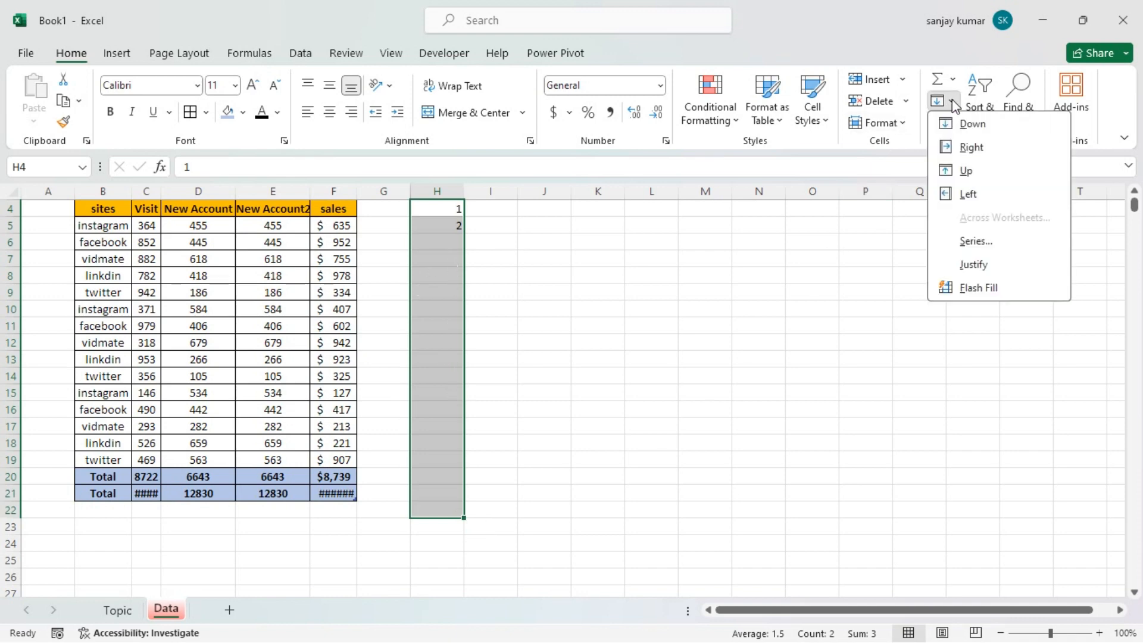
pyautogui.click(980, 247)
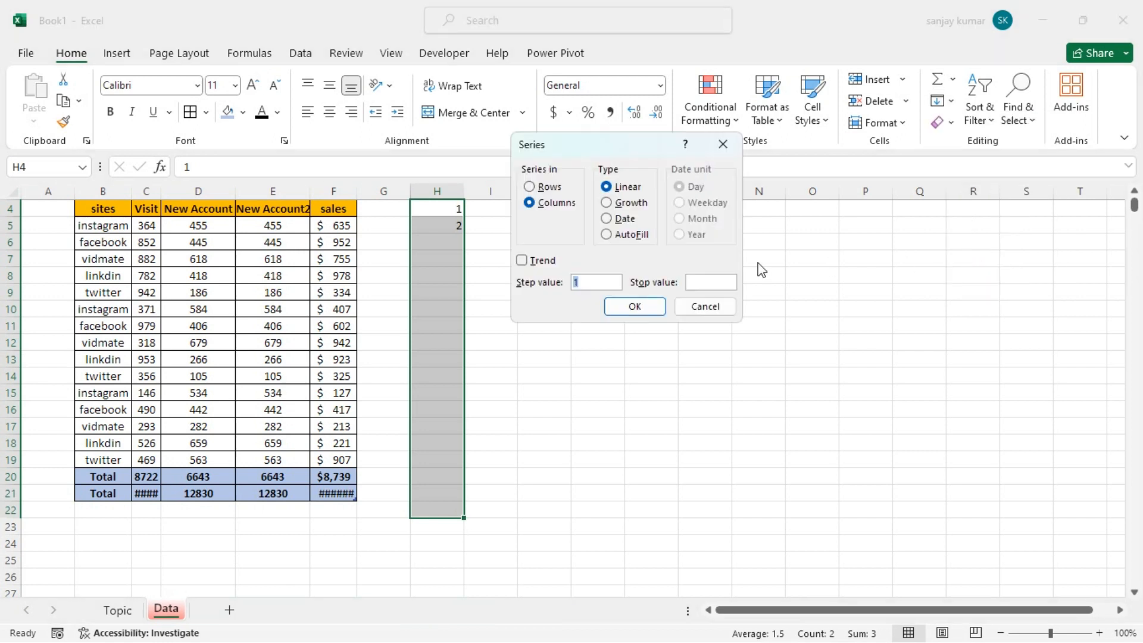
pyautogui.click(608, 236)
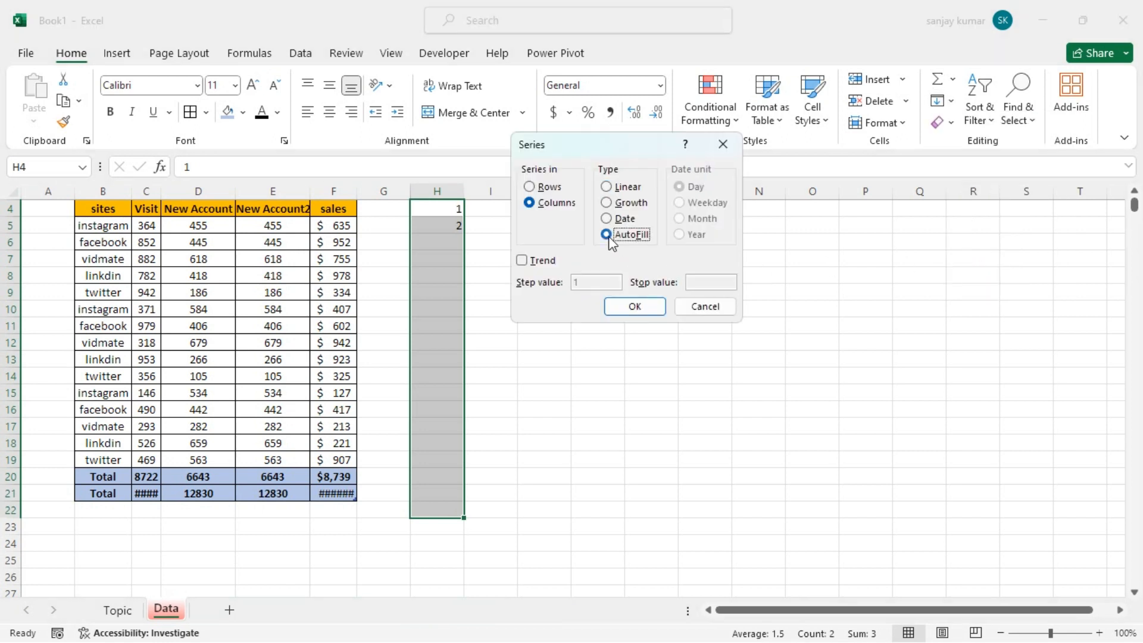
pyautogui.click(536, 262)
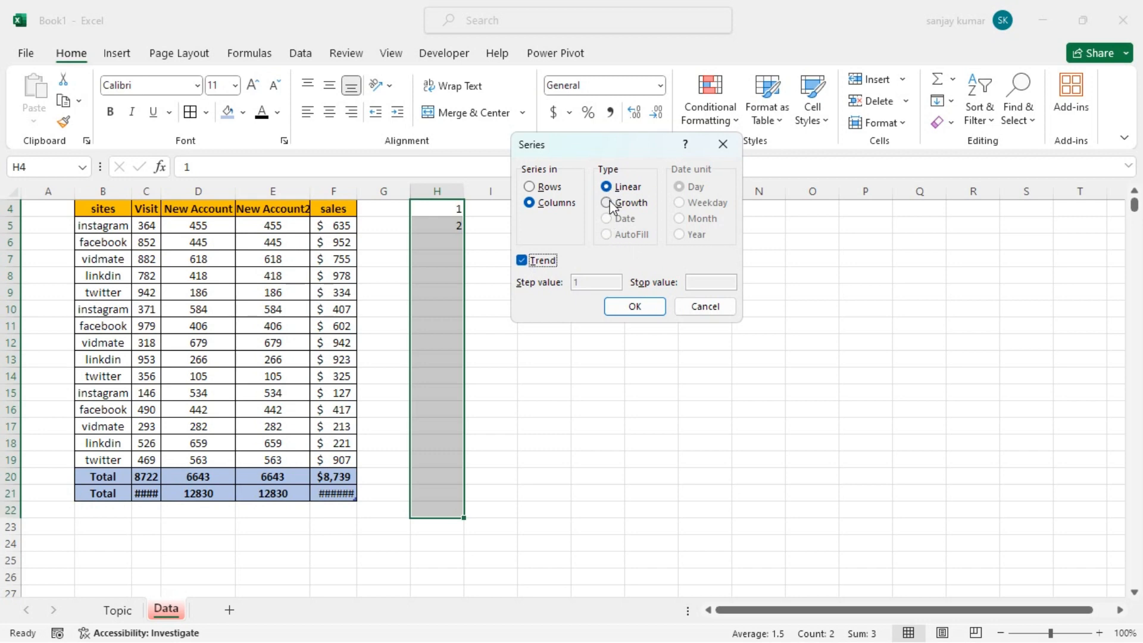
pyautogui.click(607, 203)
pyautogui.click(523, 260)
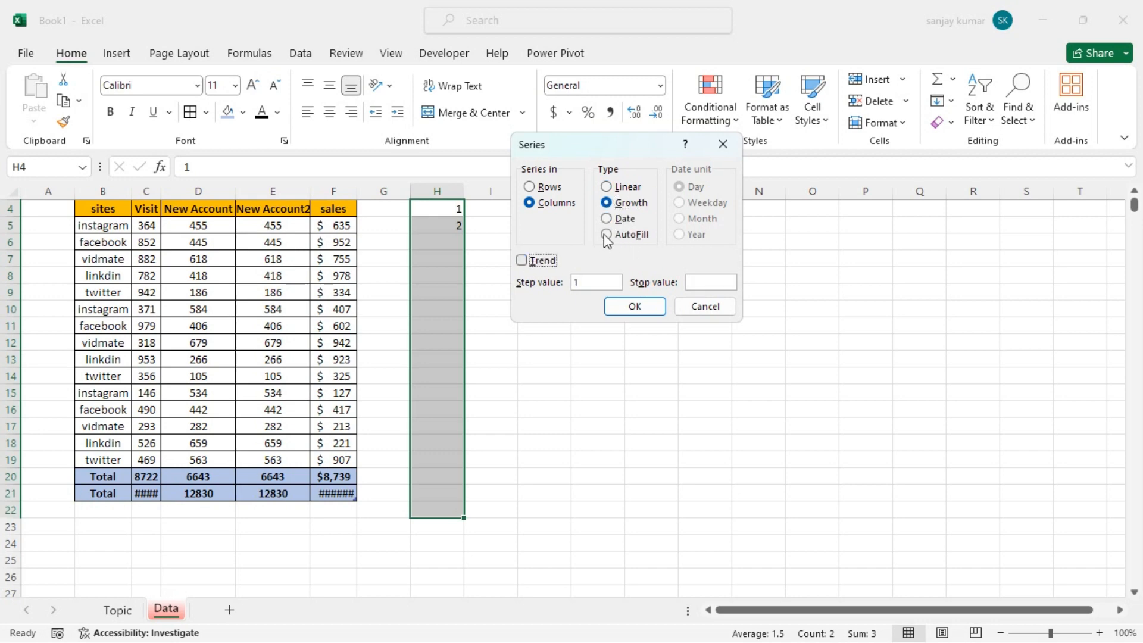
pyautogui.click(708, 284)
pyautogui.write('10')
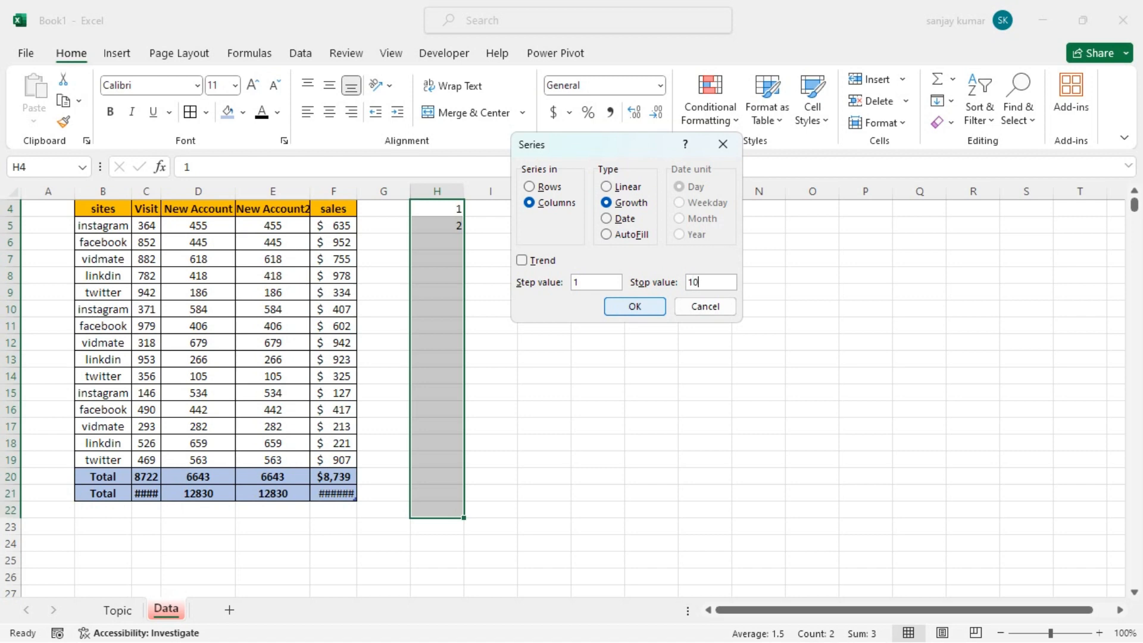
pyautogui.hotkey('alt', 'f')
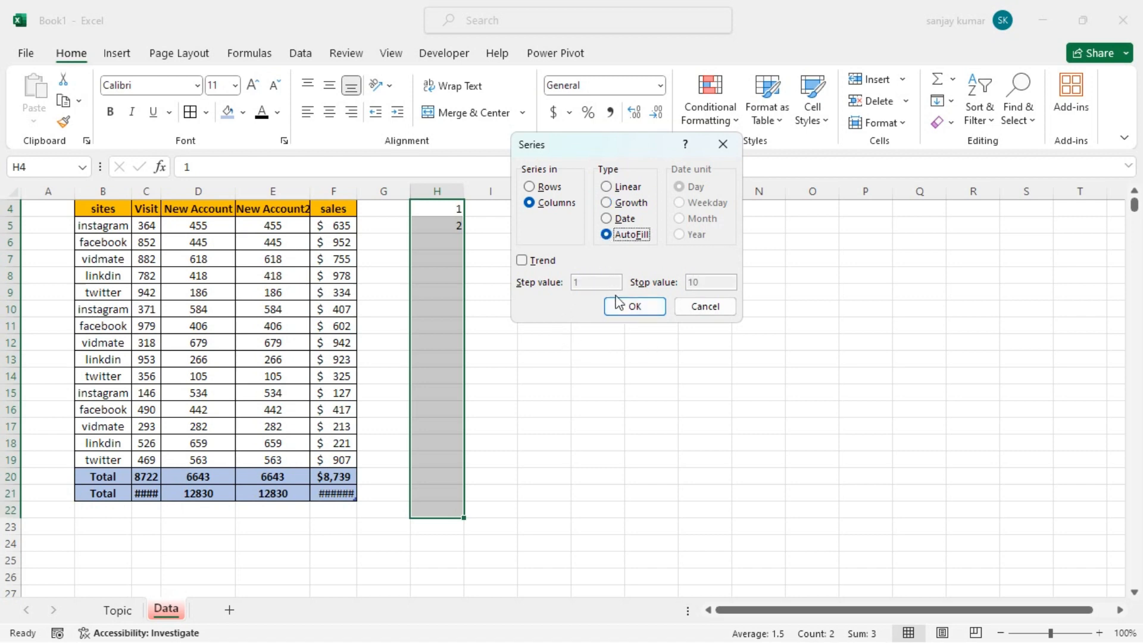
pyautogui.click(632, 305)
pyautogui.scroll(1, 619, 304)
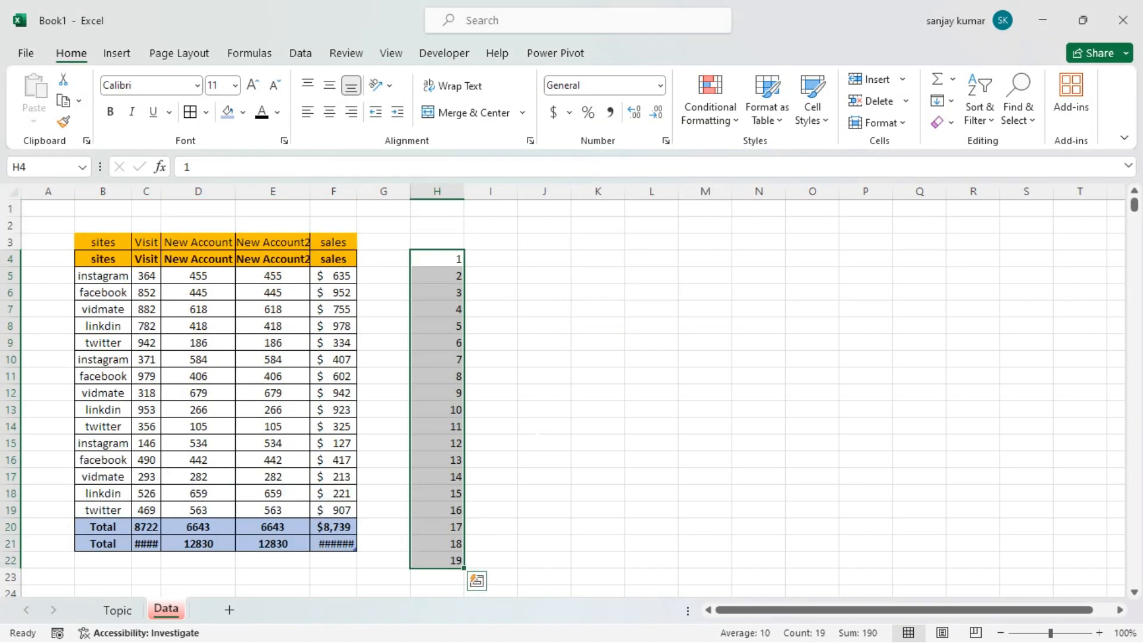
# Clear the filled numbers in H6:H22, keeping the two starting numbers in H4 and H5
pyautogui.scroll(-2, 244, 393)
pyautogui.scroll(2, 244, 393)
pyautogui.moveTo(441, 259); pyautogui.dragTo(451, 560)
pyautogui.scroll(-2, 452, 465)
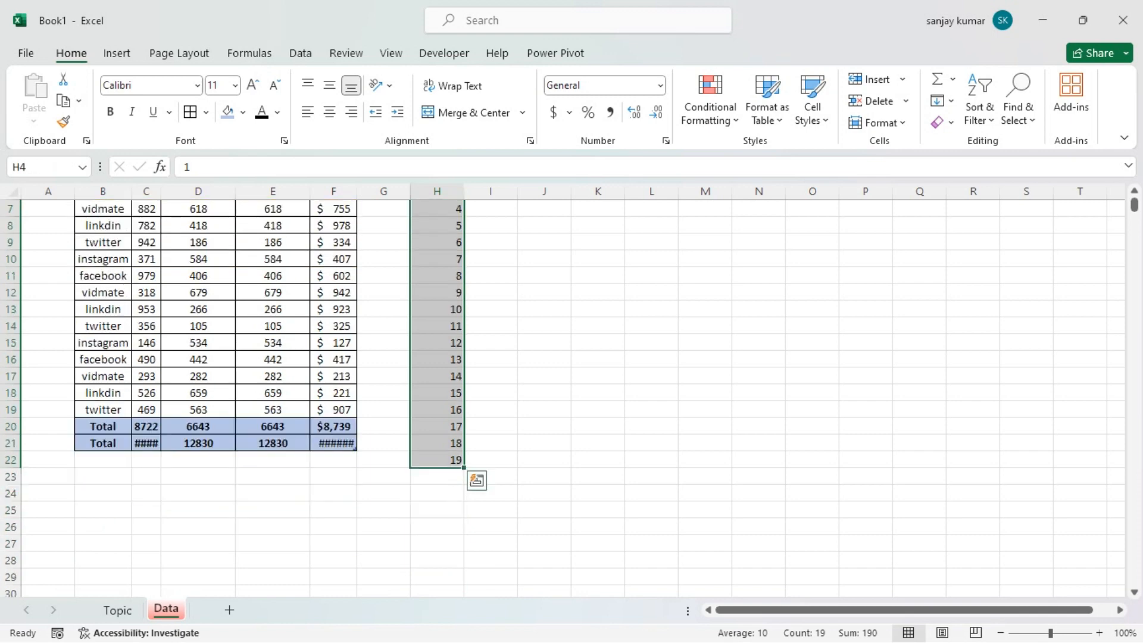
pyautogui.scroll(2, 453, 464)
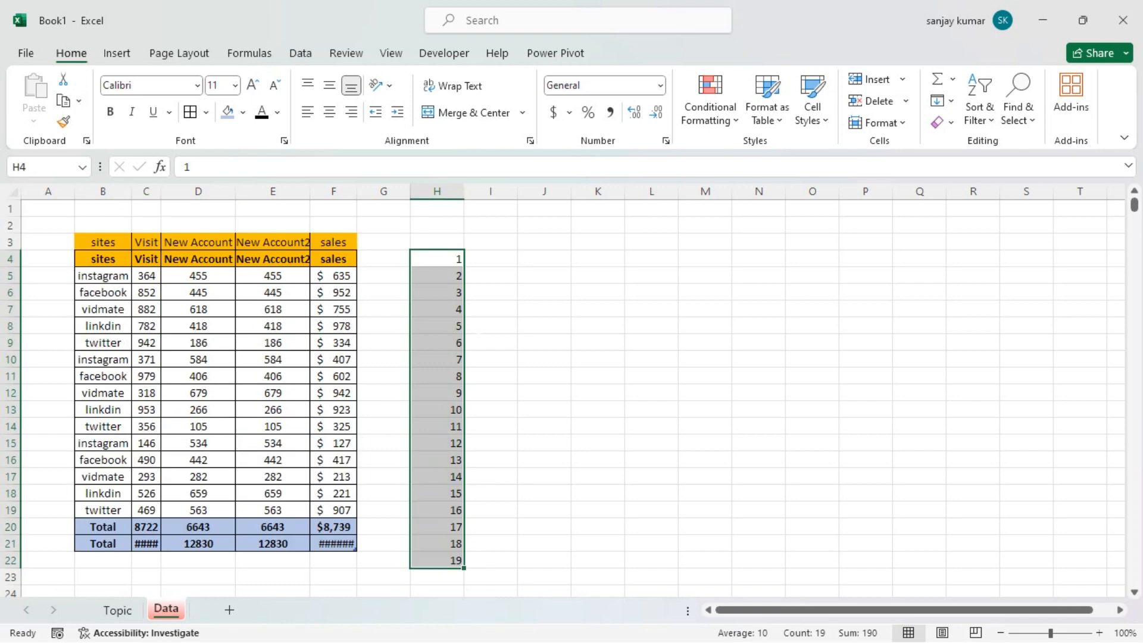
pyautogui.click(457, 327)
pyautogui.click(455, 265)
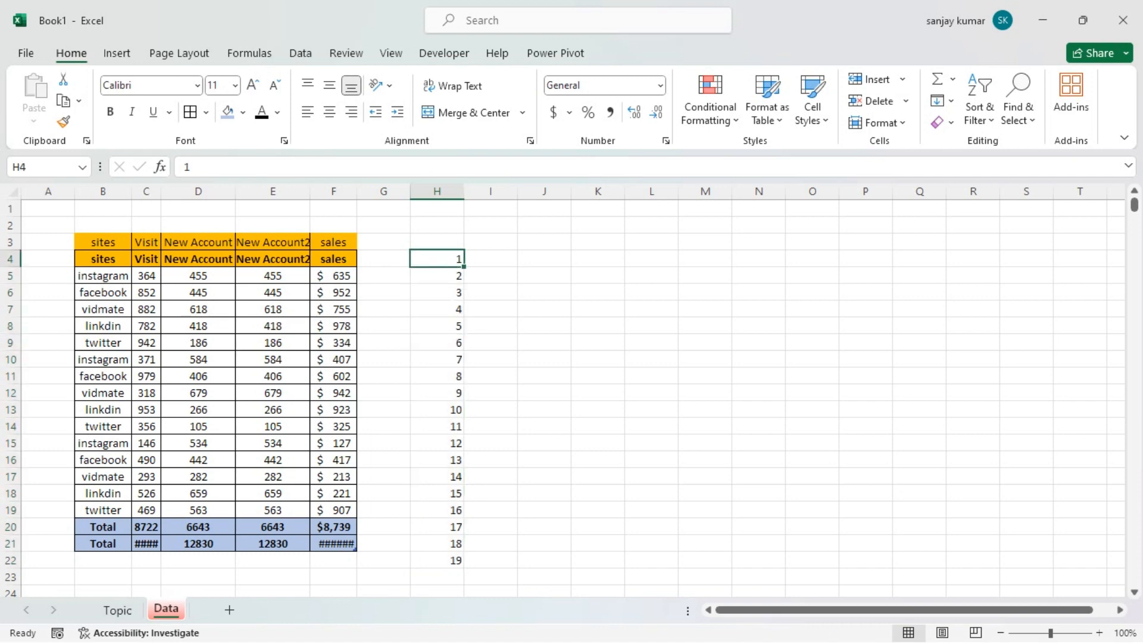
pyautogui.moveTo(437, 292); pyautogui.dragTo(438, 561)
pyautogui.press('Delete')
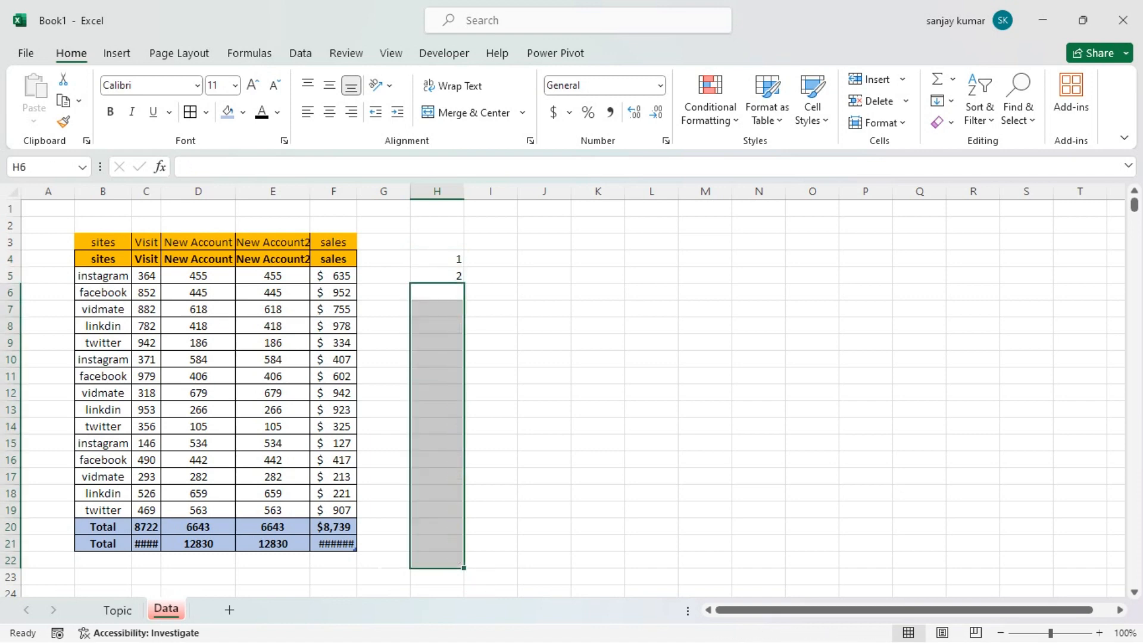
pyautogui.click(490, 309)
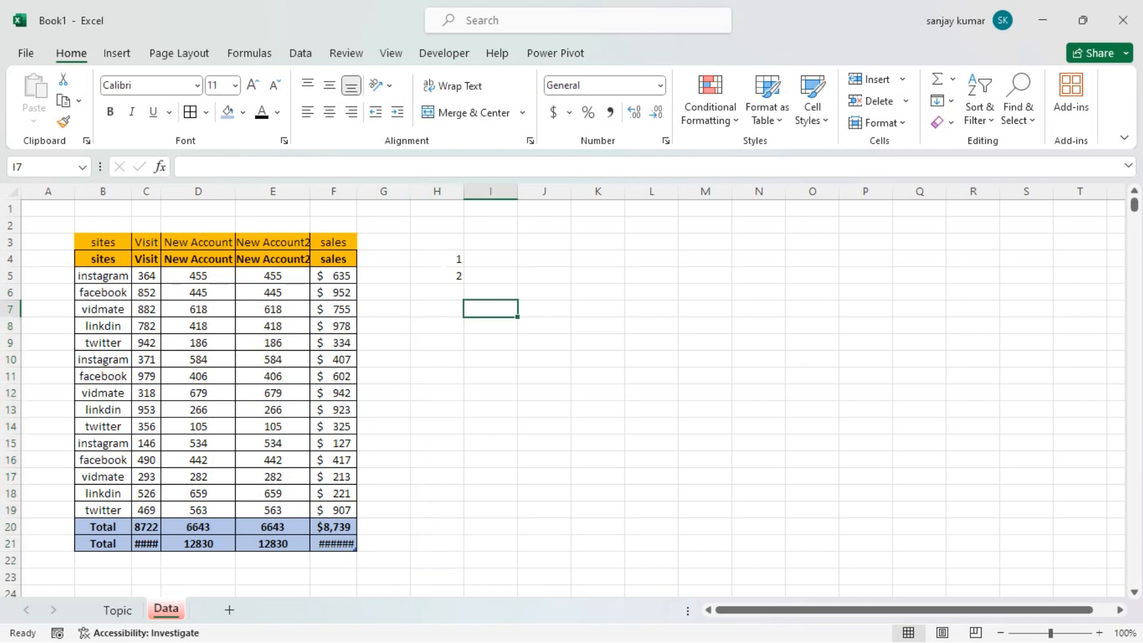
# Fill H4:H13 down the column with a series of type AutoFill, leaving Trend off
pyautogui.moveTo(437, 259); pyautogui.dragTo(448, 412)
pyautogui.click(938, 103)
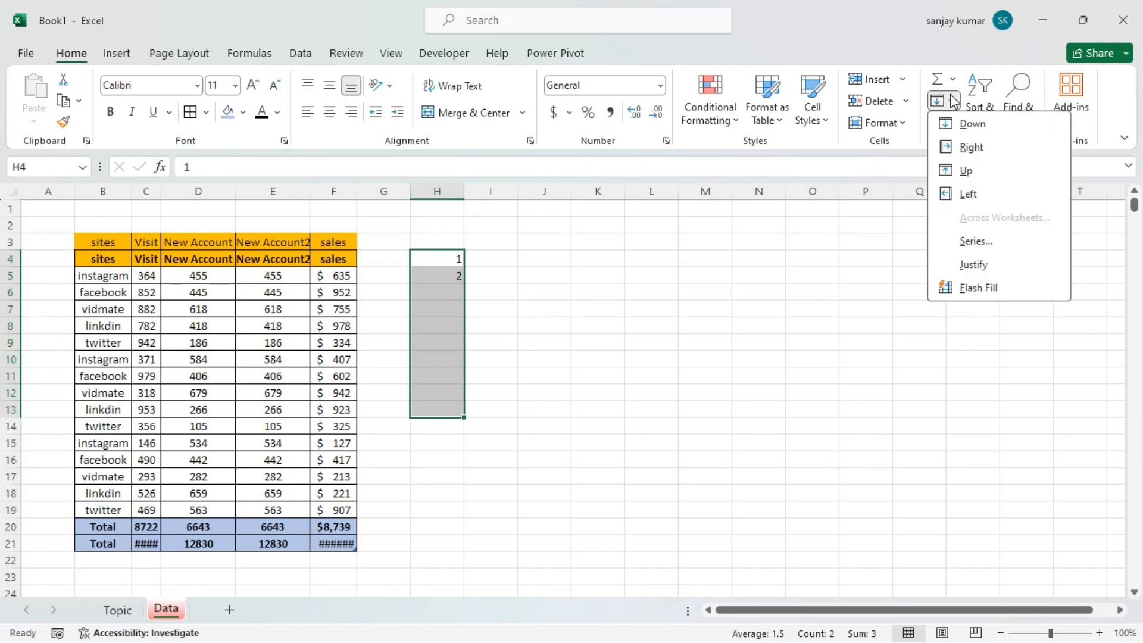
pyautogui.click(976, 242)
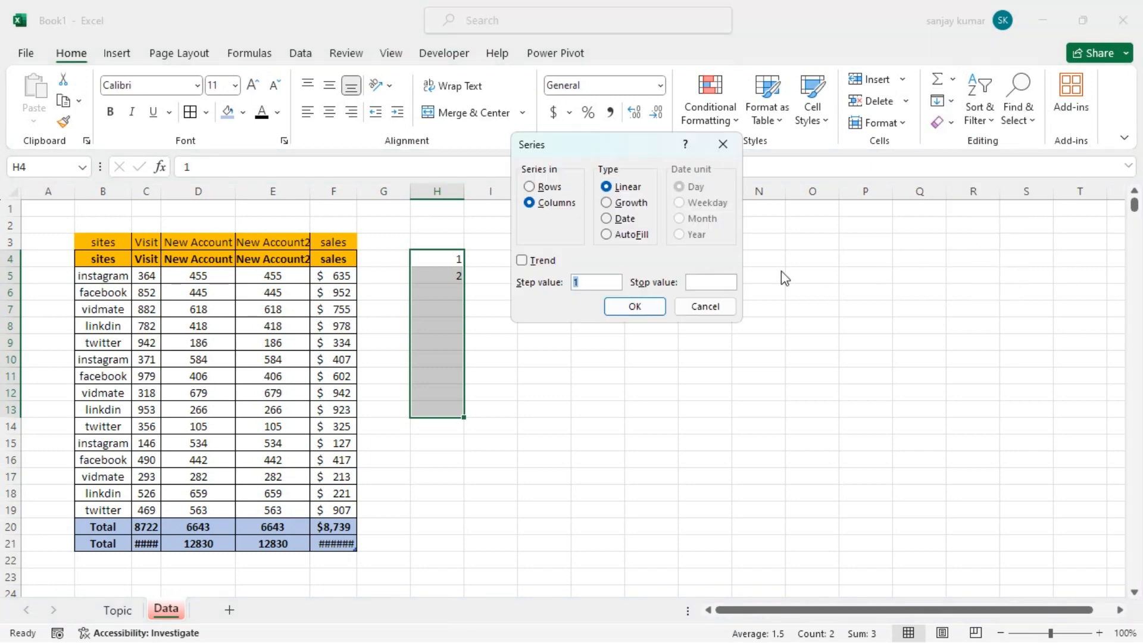
pyautogui.click(607, 235)
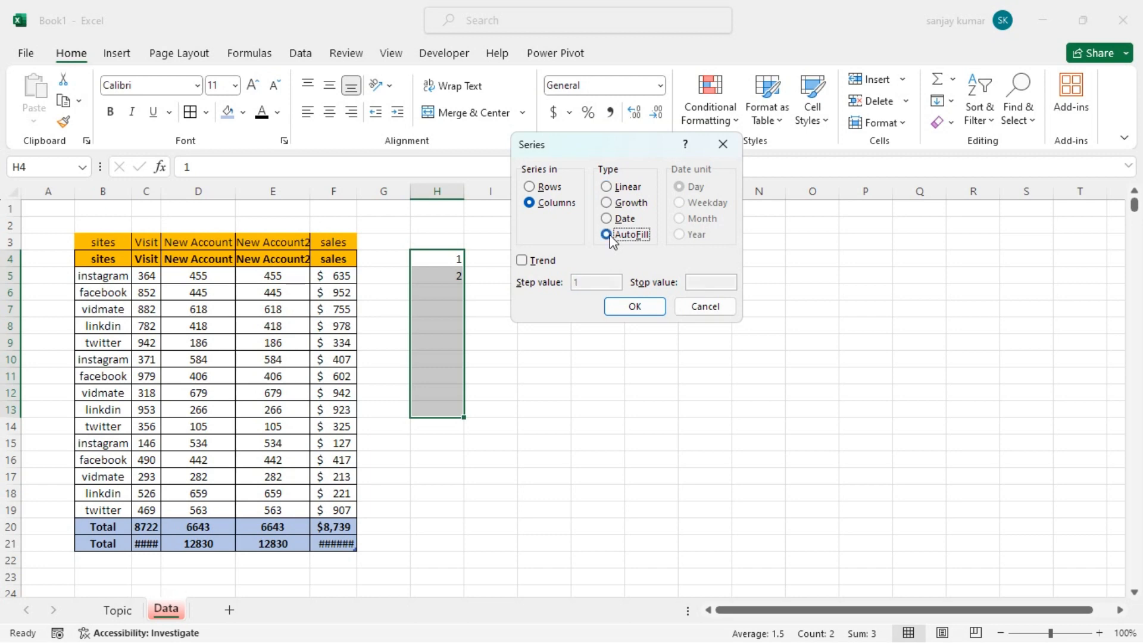
pyautogui.click(647, 303)
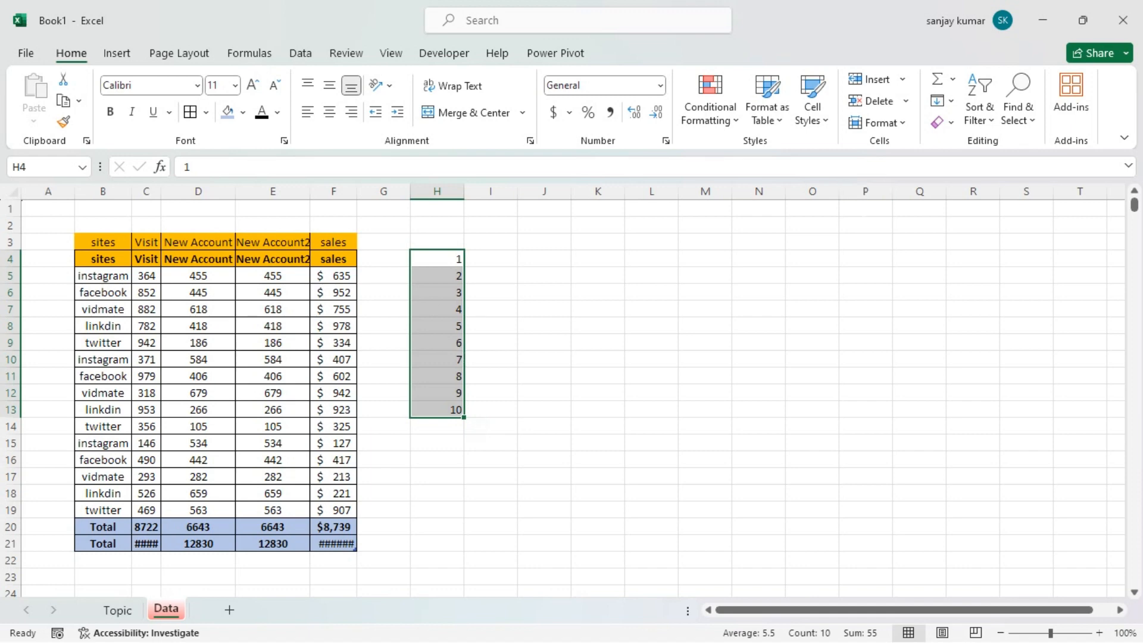
# Fill H4:H13 in columns with a Linear series using step value 1 and stop value 10, leaving Trend off
pyautogui.click(946, 102)
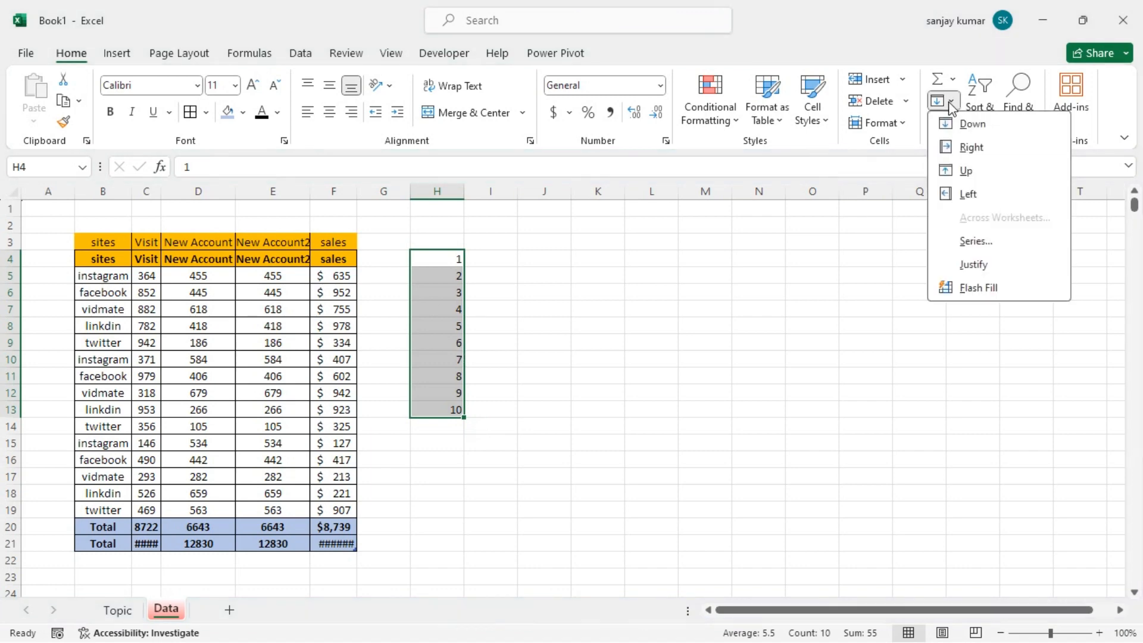
pyautogui.click(973, 241)
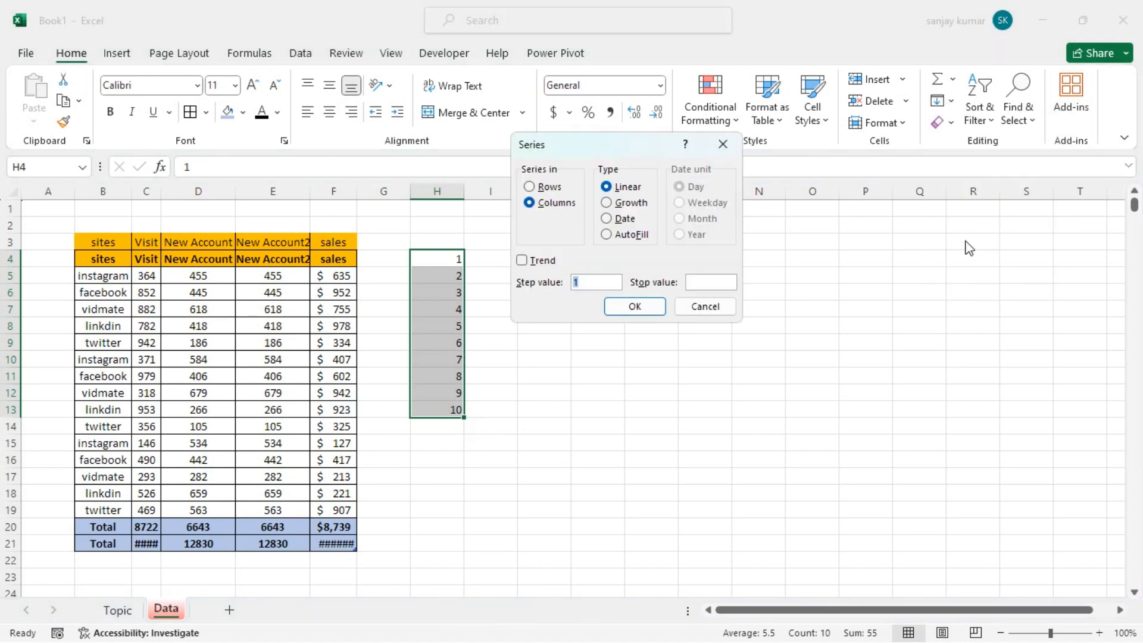
pyautogui.click(522, 261)
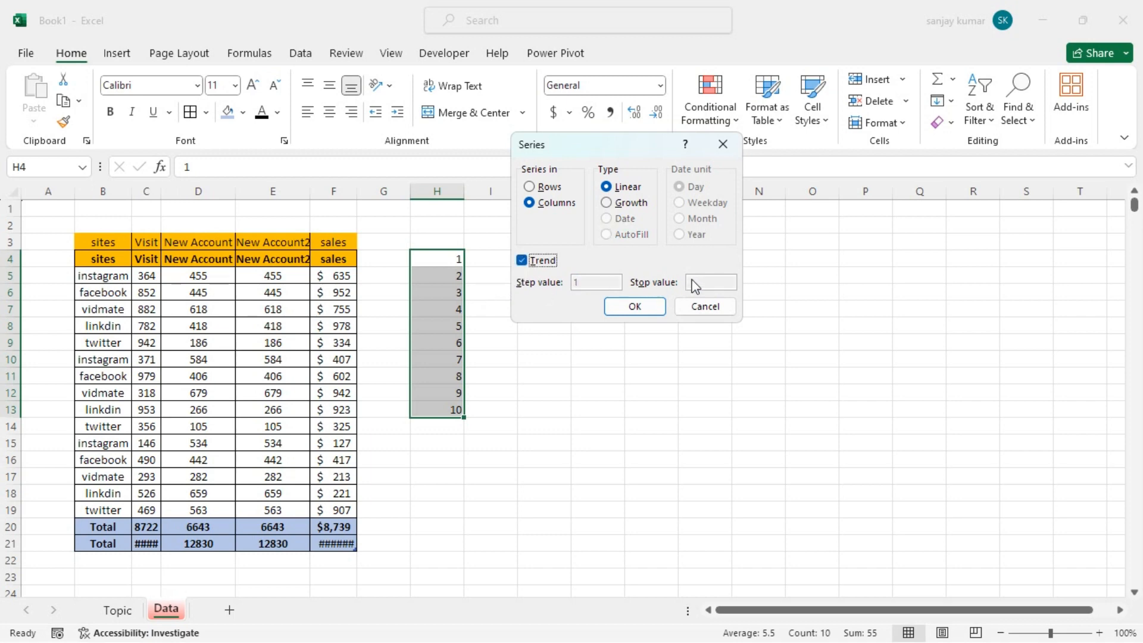
pyautogui.click(522, 261)
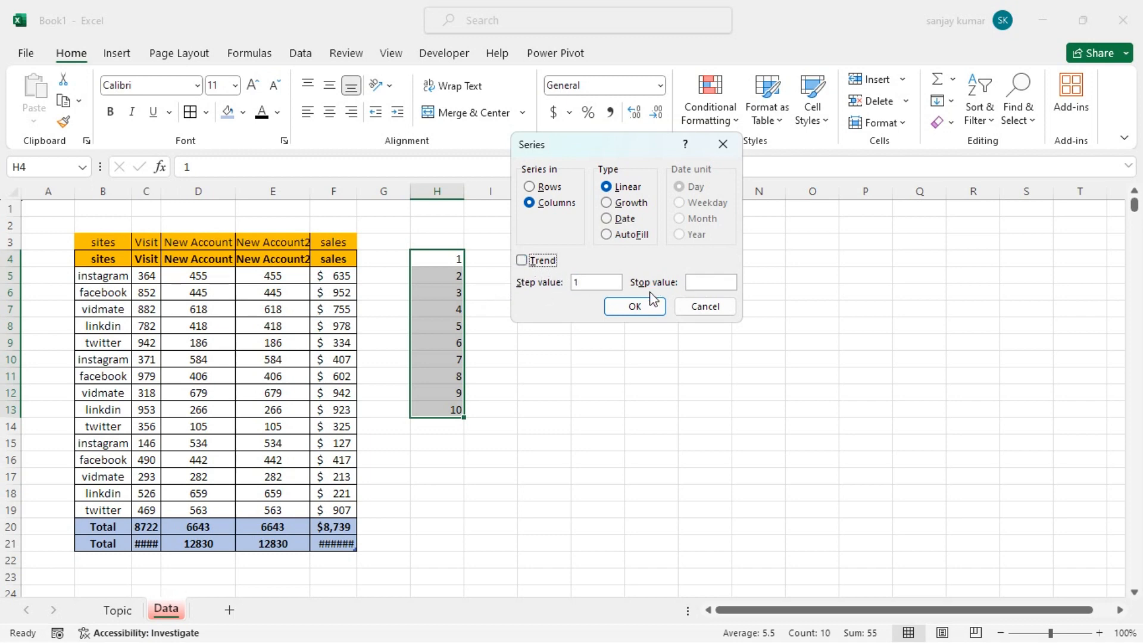
pyautogui.click(709, 283)
pyautogui.write('10')
pyautogui.click(634, 306)
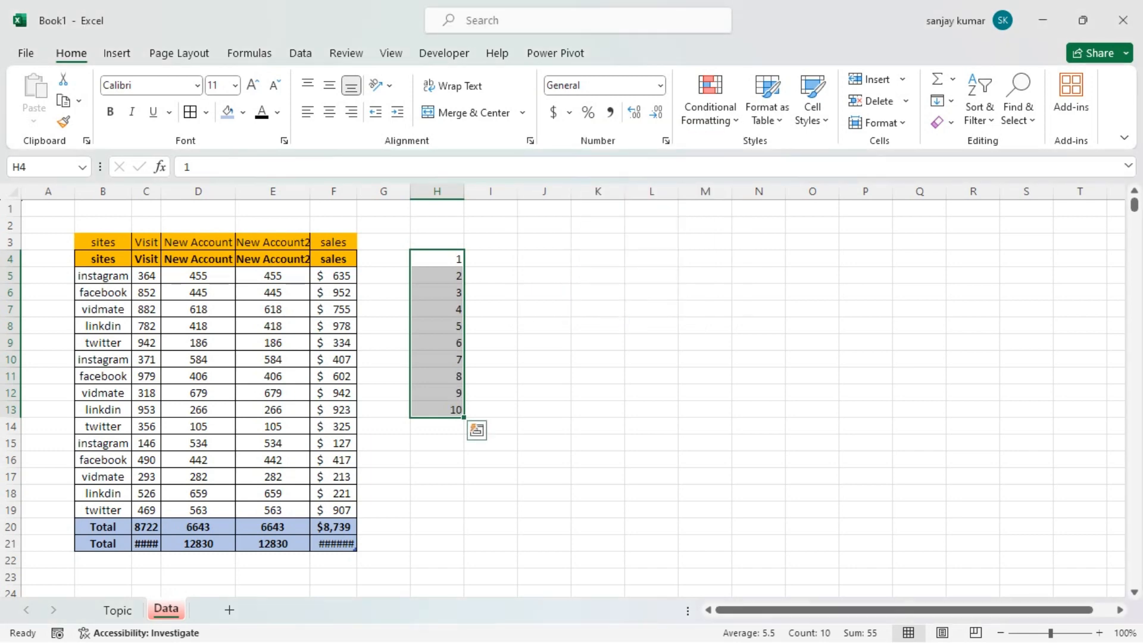
# Extend the number sequence in column H down to H20 and clear the added numbers in H14:H20
pyautogui.moveTo(463, 417); pyautogui.dragTo(464, 534)
pyautogui.moveTo(443, 426); pyautogui.dragTo(451, 523)
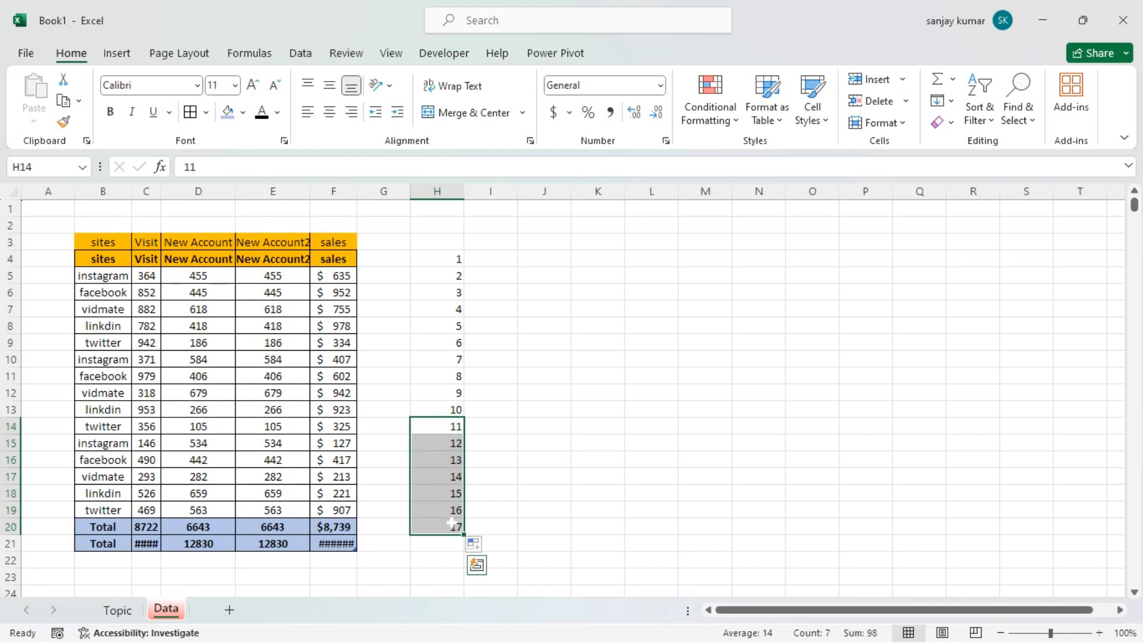
pyautogui.press('Delete')
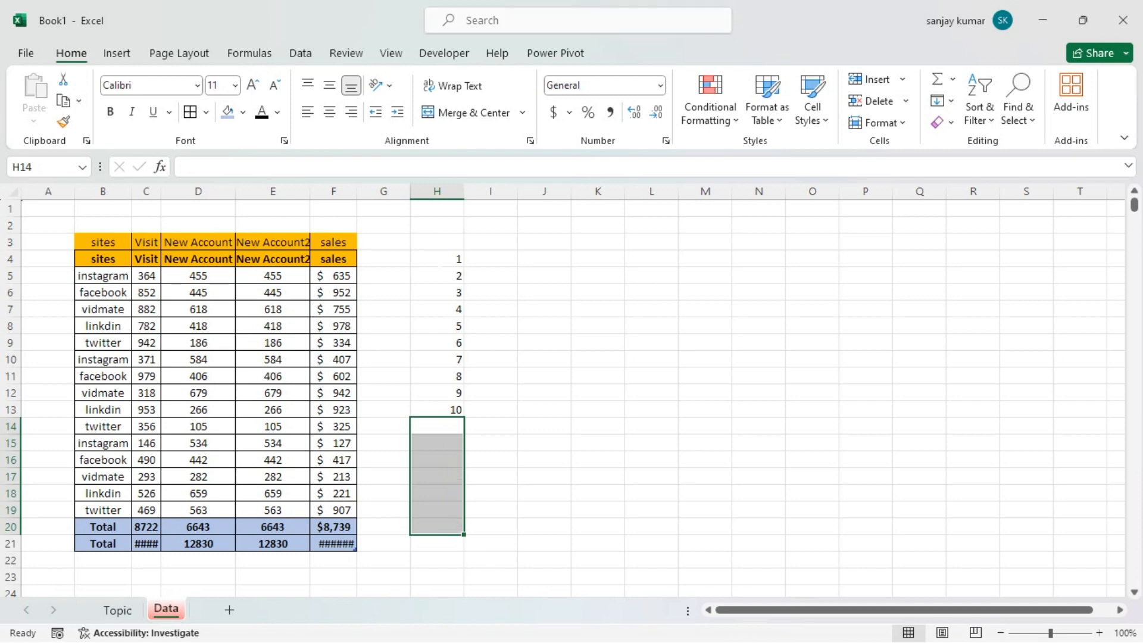
# Fill H4:H19 in columns with a Linear series using step value 1 and stop value 17
pyautogui.moveTo(438, 259); pyautogui.dragTo(440, 516)
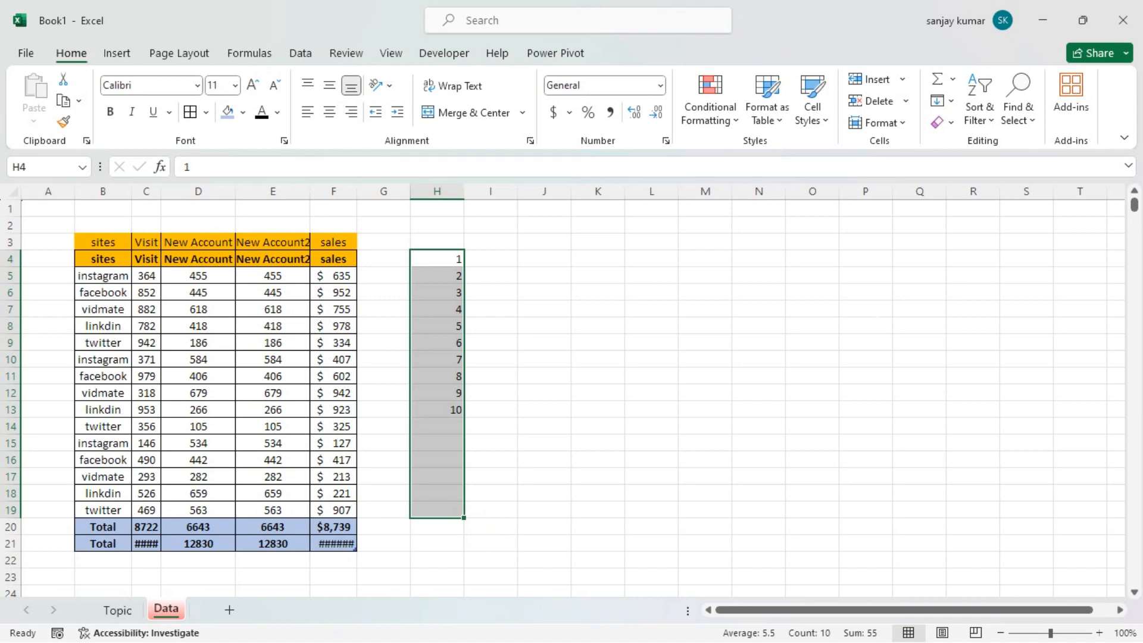
pyautogui.click(951, 102)
pyautogui.click(971, 239)
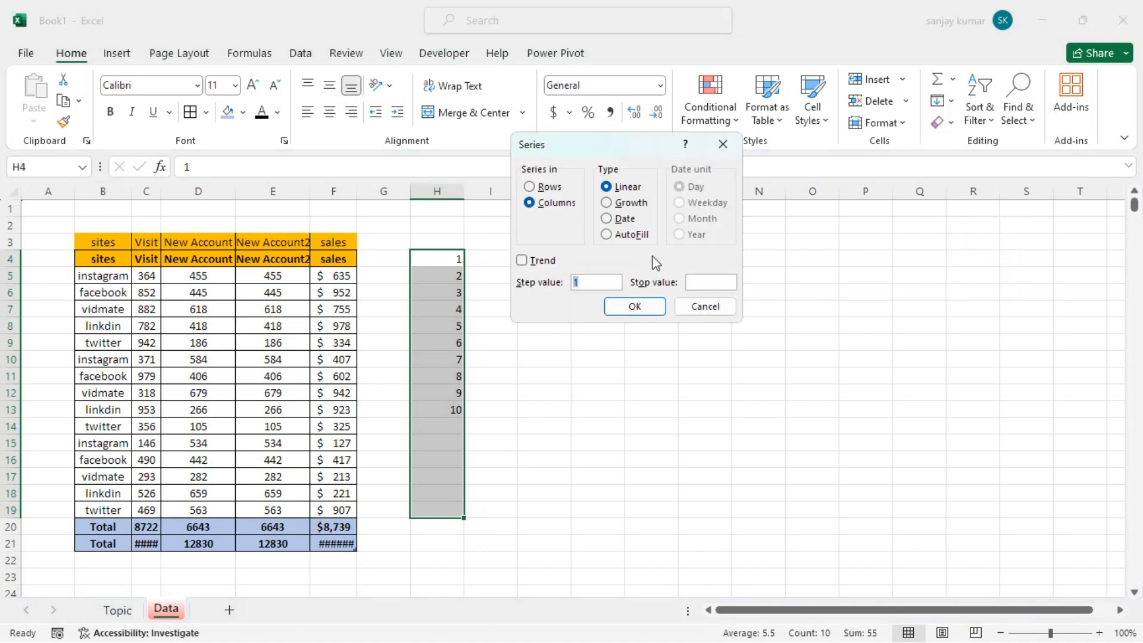
pyautogui.click(693, 282)
pyautogui.write('17')
pyautogui.click(623, 306)
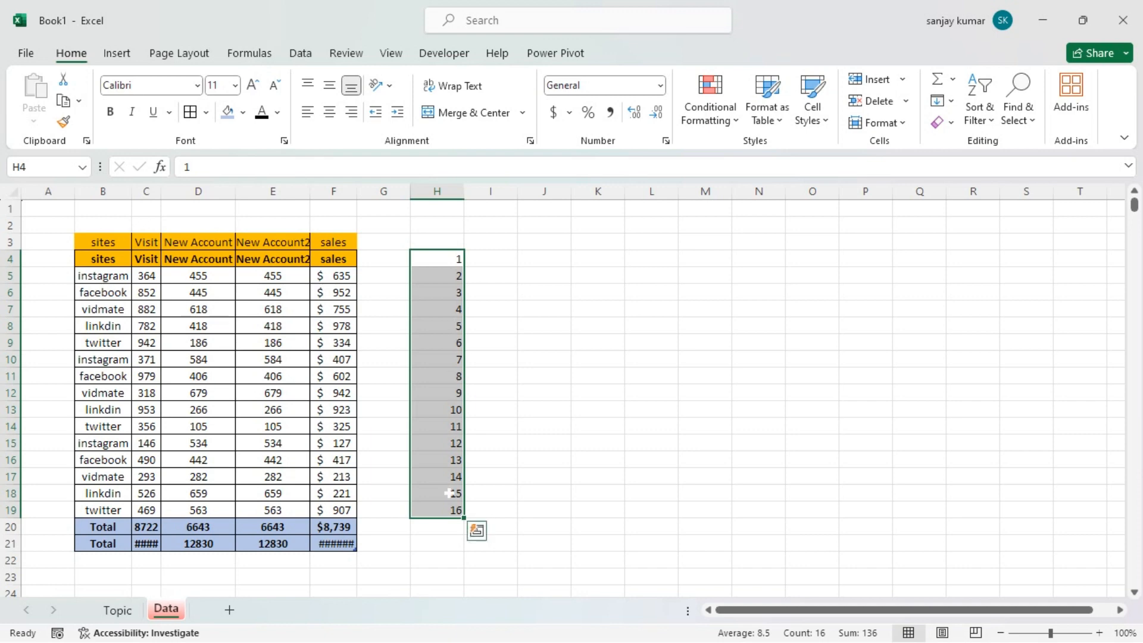
# Go to cell H3000 by its reference and return to cell A1
pyautogui.scroll(-5, 446, 325)
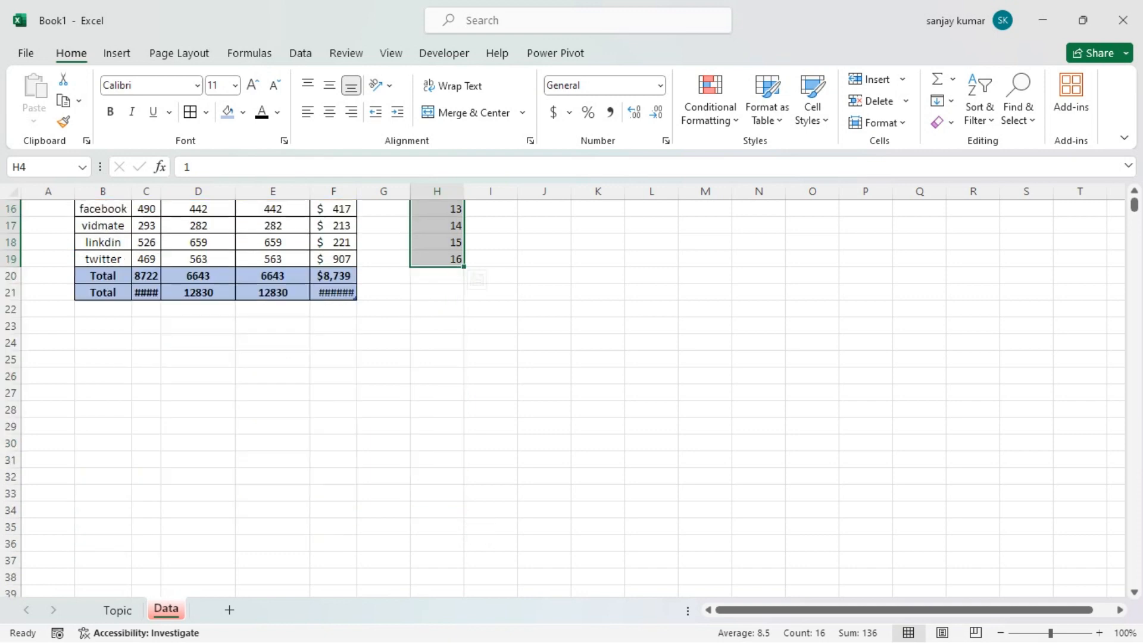
pyautogui.scroll(4, 445, 323)
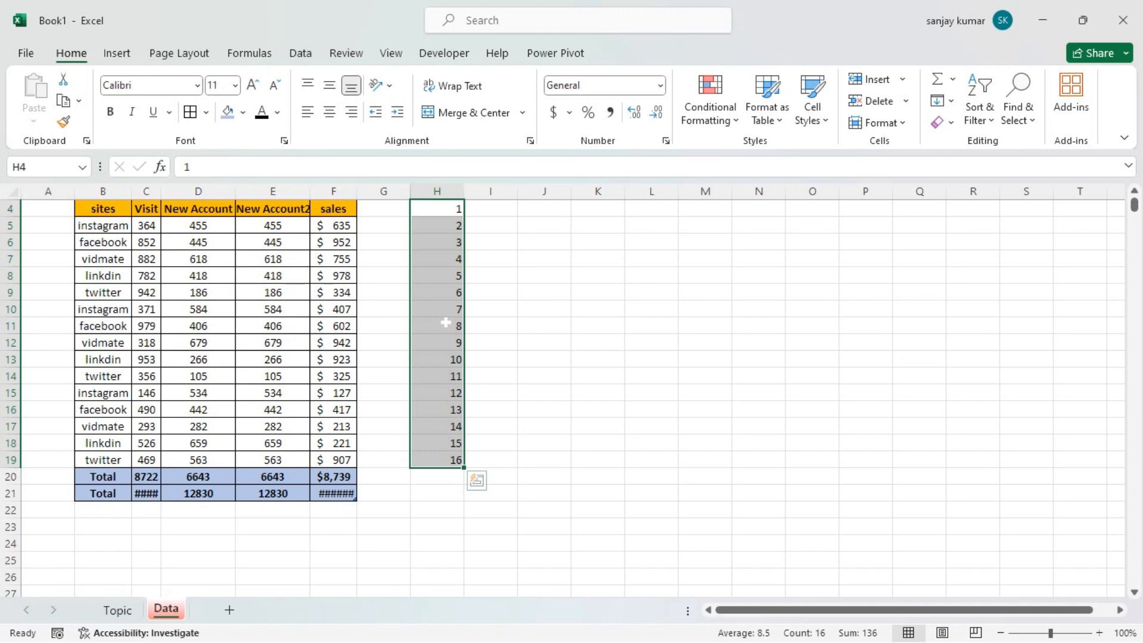
pyautogui.click(451, 310)
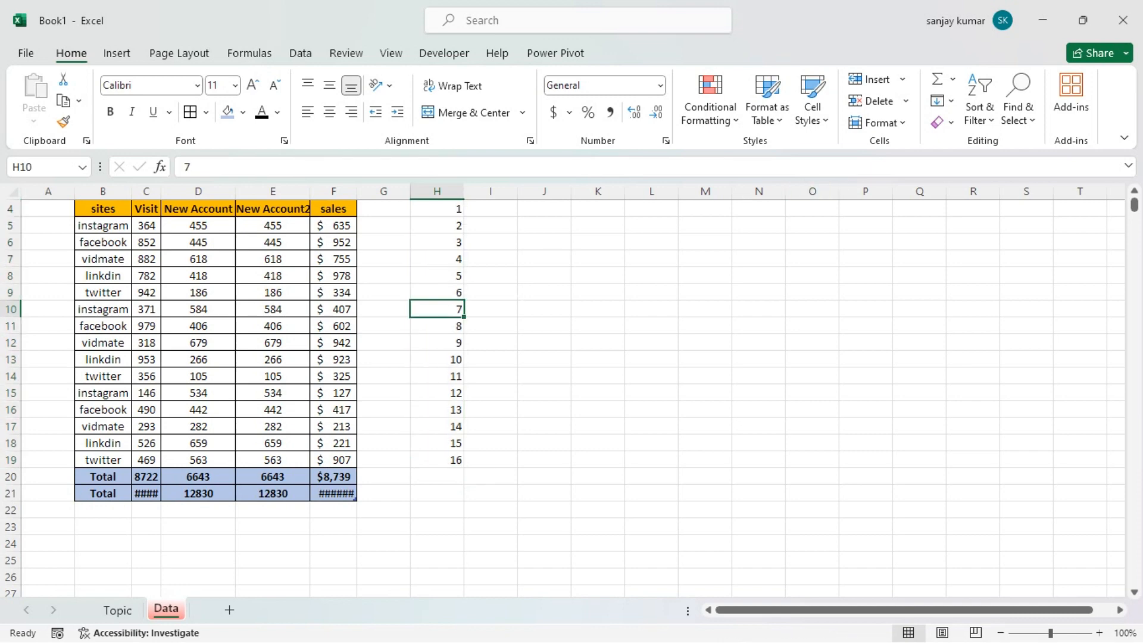
pyautogui.hotkey('ctrl', 'g')
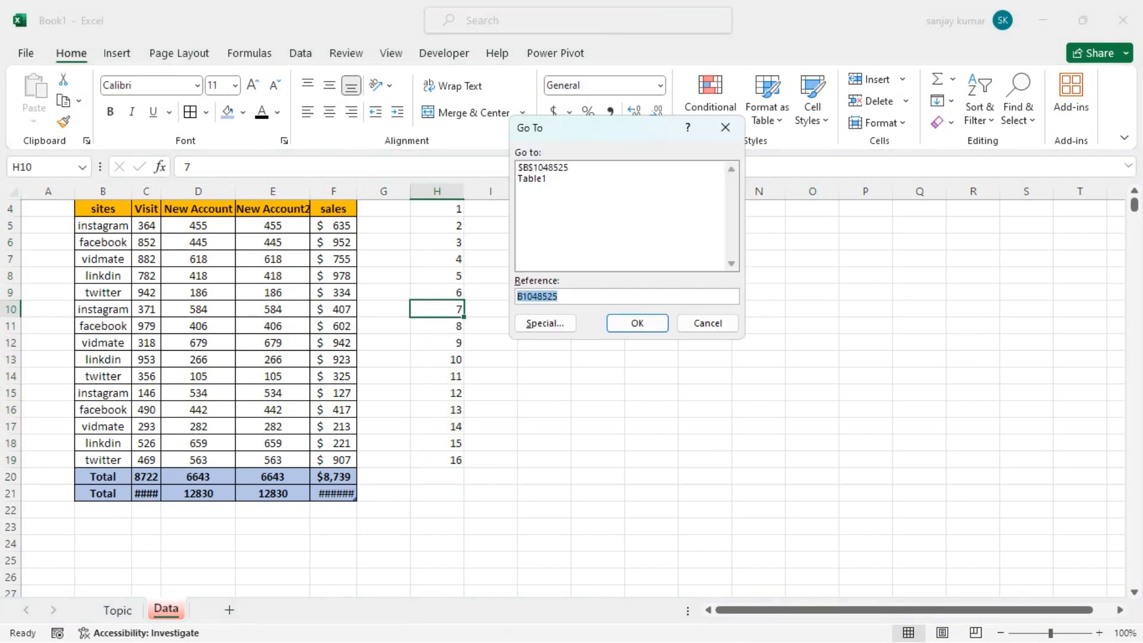
pyautogui.click(559, 297)
pyautogui.moveTo(559, 296); pyautogui.dragTo(515, 298)
pyautogui.write('H3000')
pyautogui.press('Return')
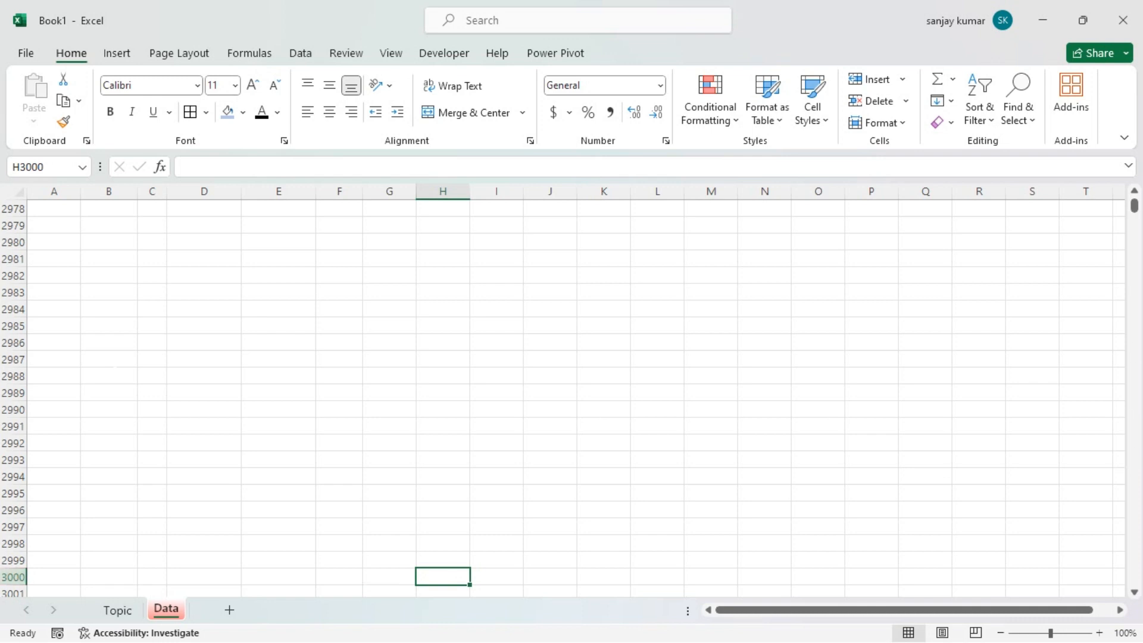
pyautogui.hotkey('ctrl', 'Home')
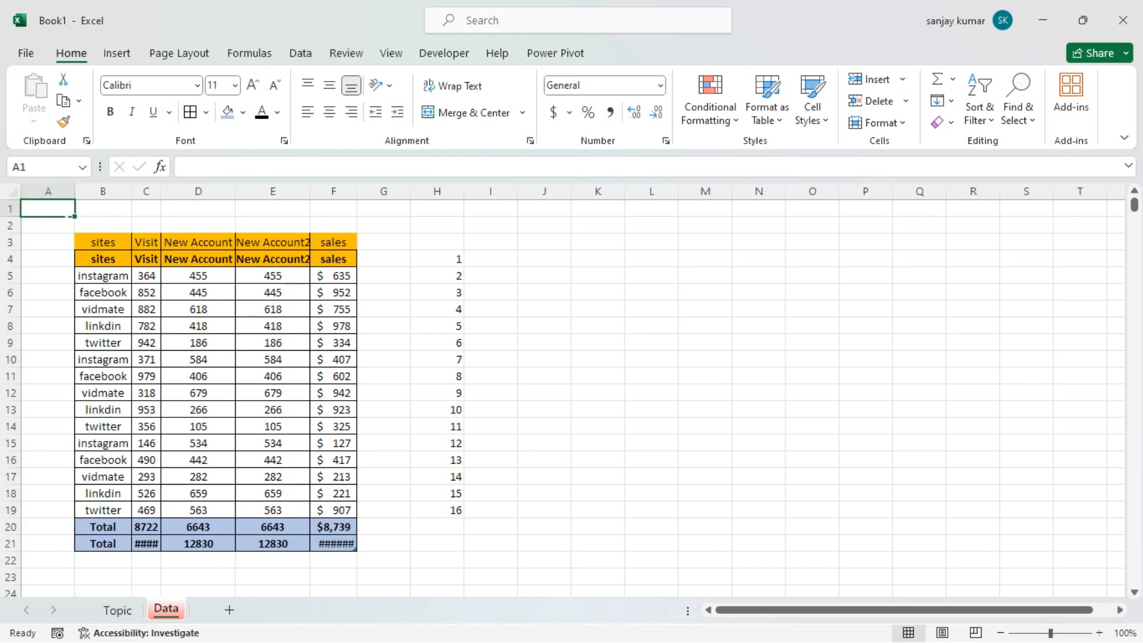
# Copy the site names in B5:B19 and paste them starting at J4
pyautogui.hotkey('ctrl', 'c')
pyautogui.moveTo(437, 259); pyautogui.dragTo(437, 476)
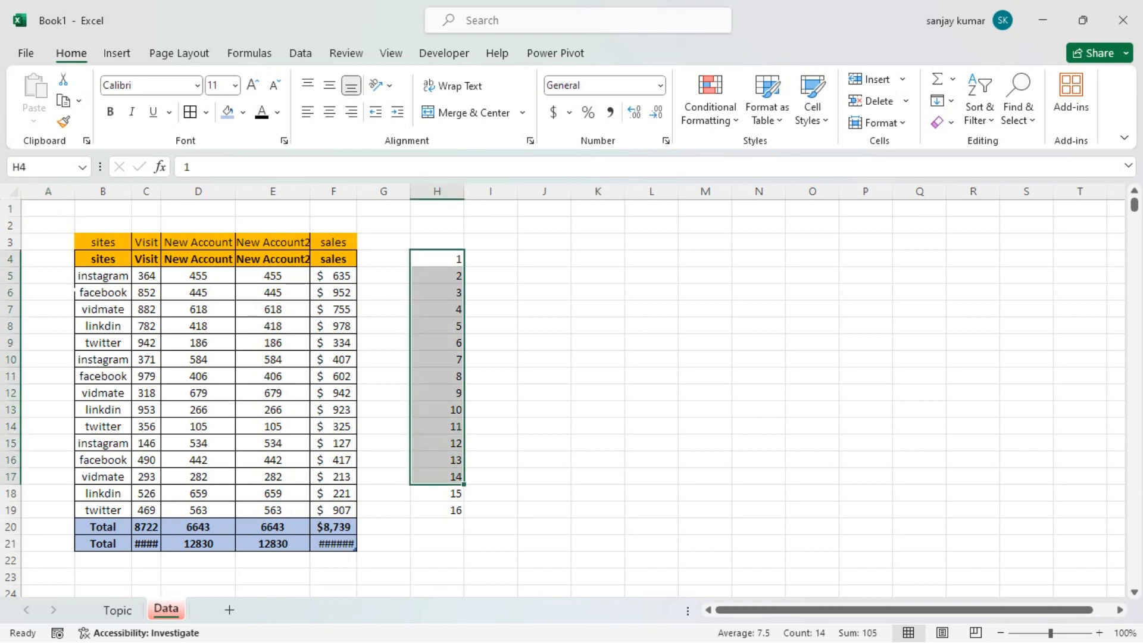
pyautogui.moveTo(101, 275); pyautogui.dragTo(122, 503)
pyautogui.hotkey('ctrl', 'c')
pyautogui.click(144, 530)
pyautogui.click(544, 258)
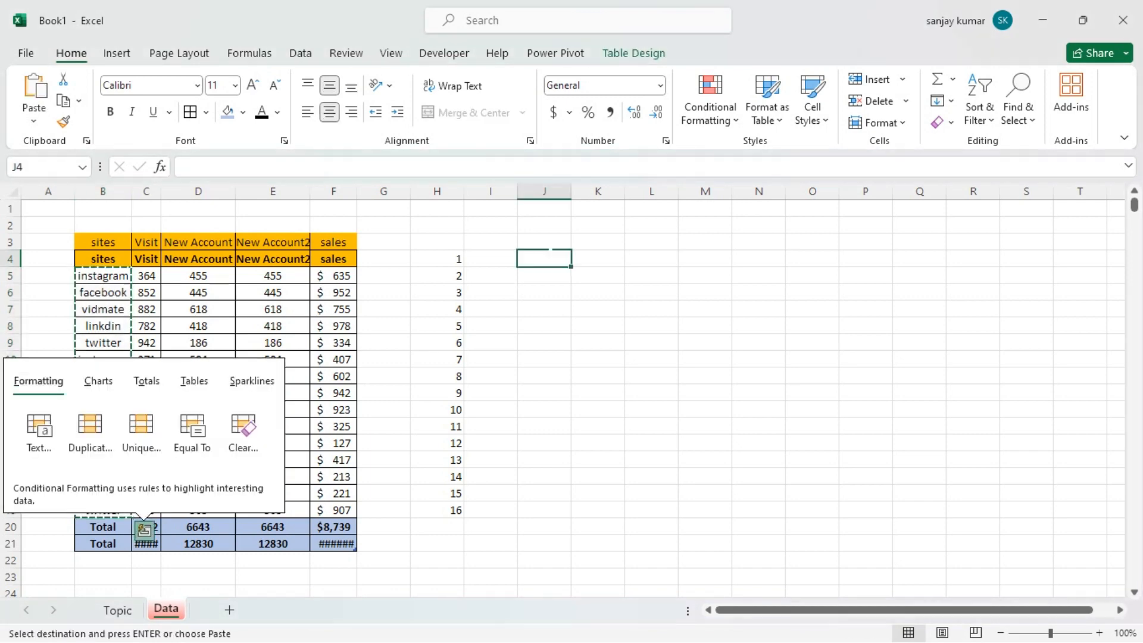
pyautogui.hotkey('ctrl', 'v')
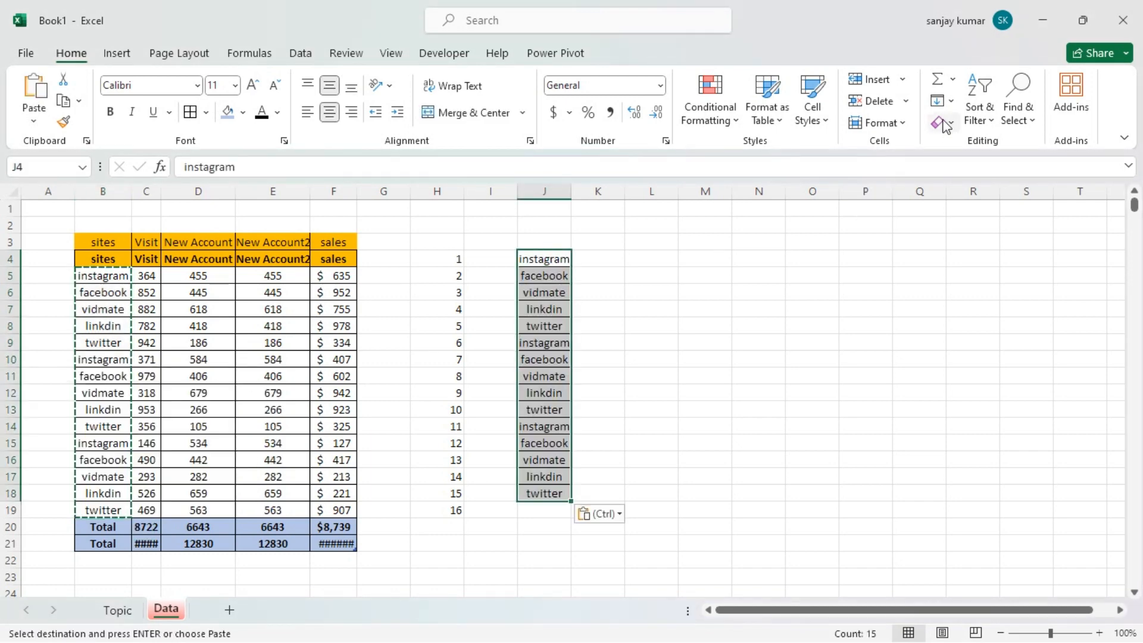
# Try to apply the Justify fill to the site names in J4:J18 alone
pyautogui.click(952, 101)
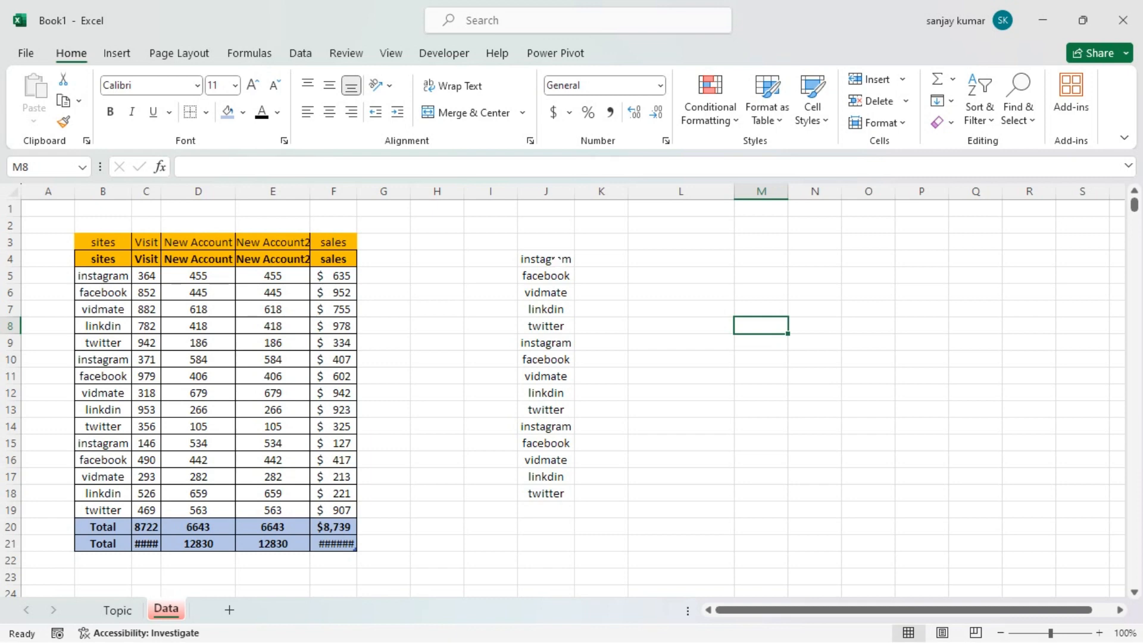
pyautogui.moveTo(557, 260); pyautogui.dragTo(545, 493)
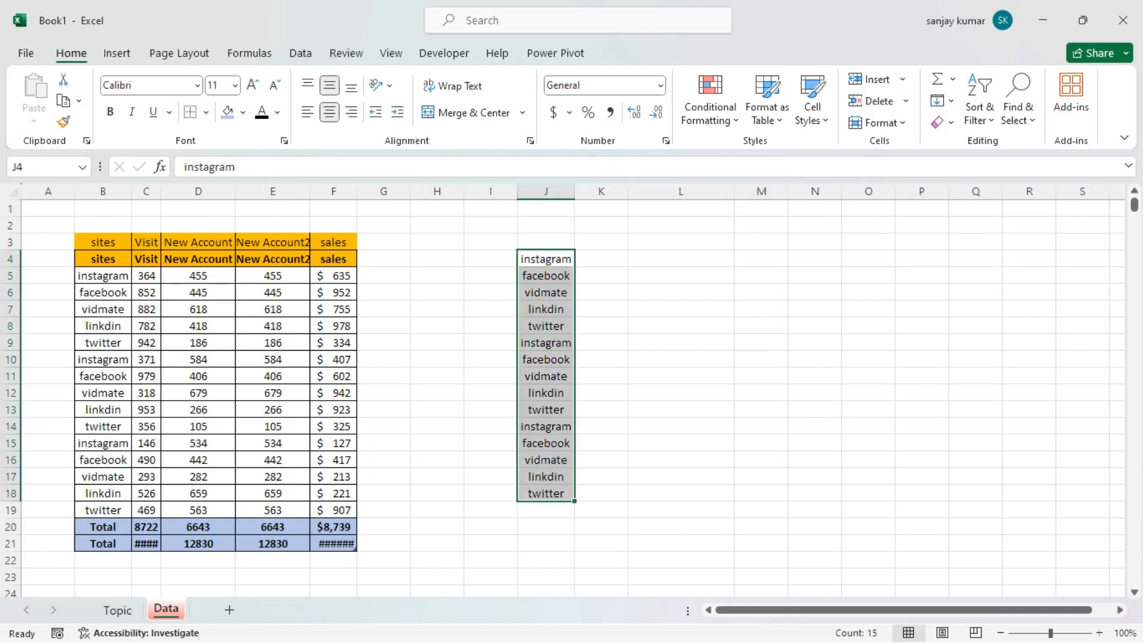
pyautogui.click(947, 101)
pyautogui.click(962, 265)
# Apply the Justify fill to the site names across J4:K18 and autofit the width of column J
pyautogui.click(548, 260)
pyautogui.moveTo(548, 260); pyautogui.dragTo(586, 498)
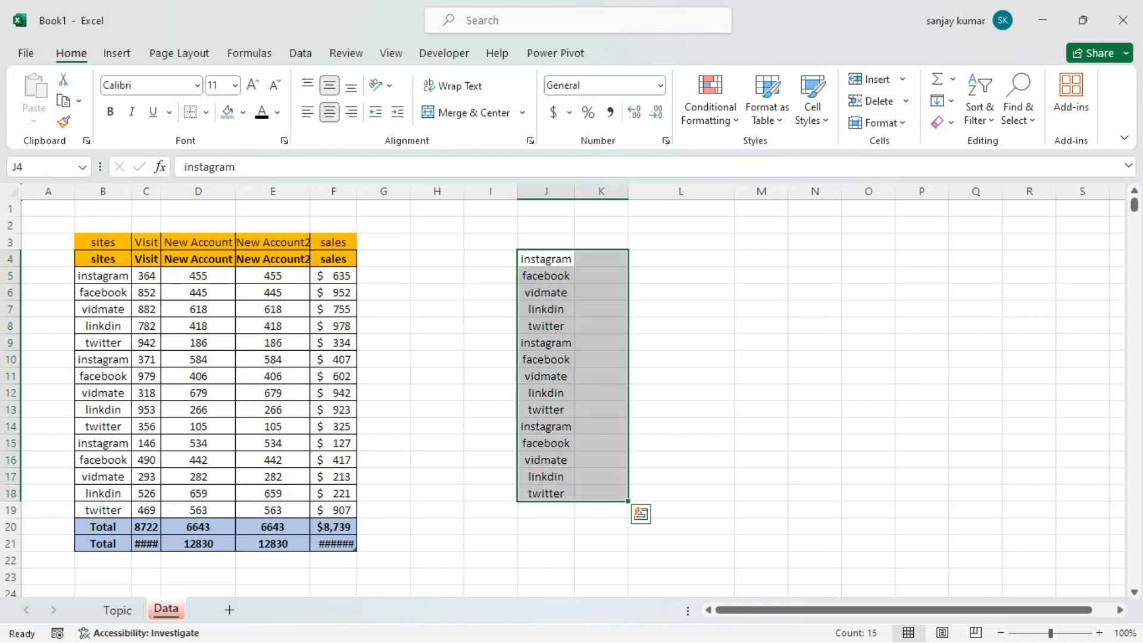
pyautogui.click(944, 102)
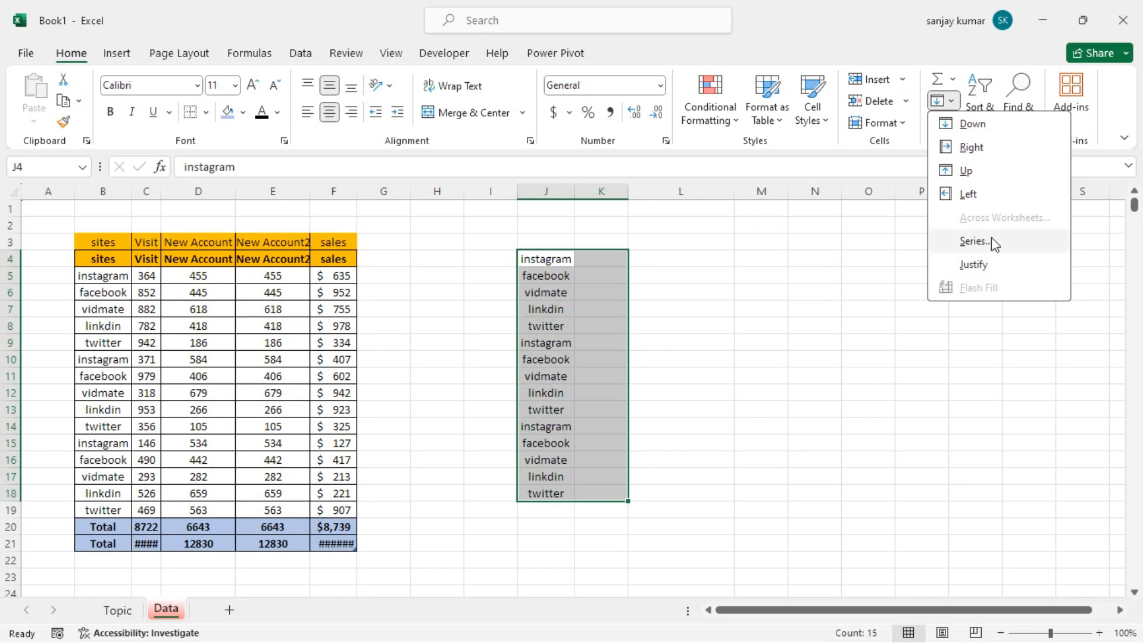
pyautogui.click(988, 264)
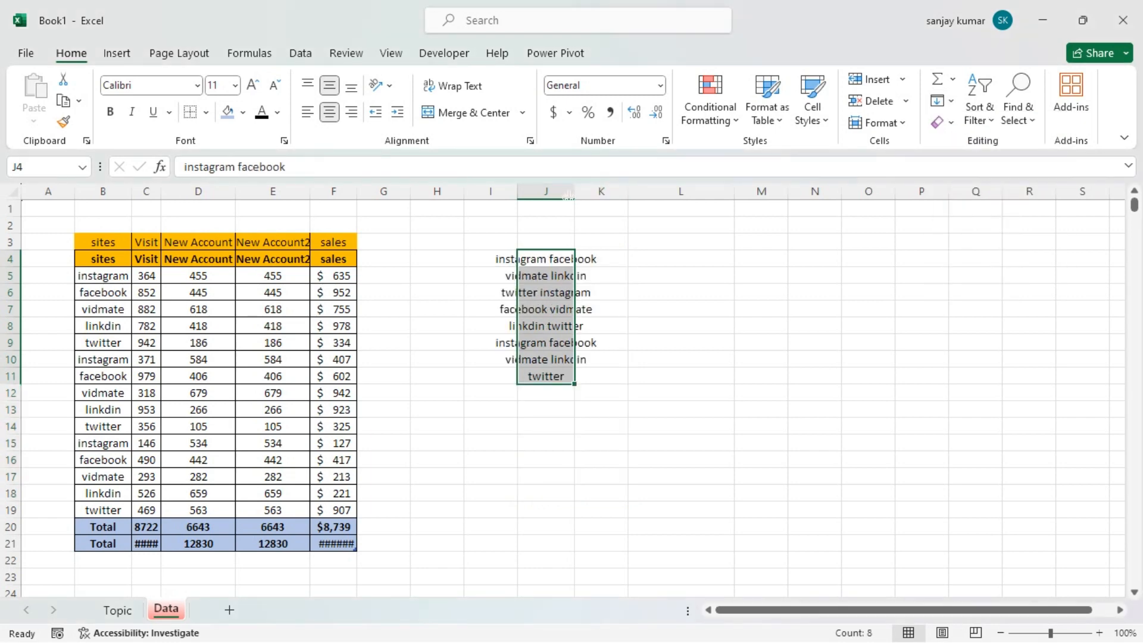
pyautogui.doubleClick(575, 191)
pyautogui.click(572, 191)
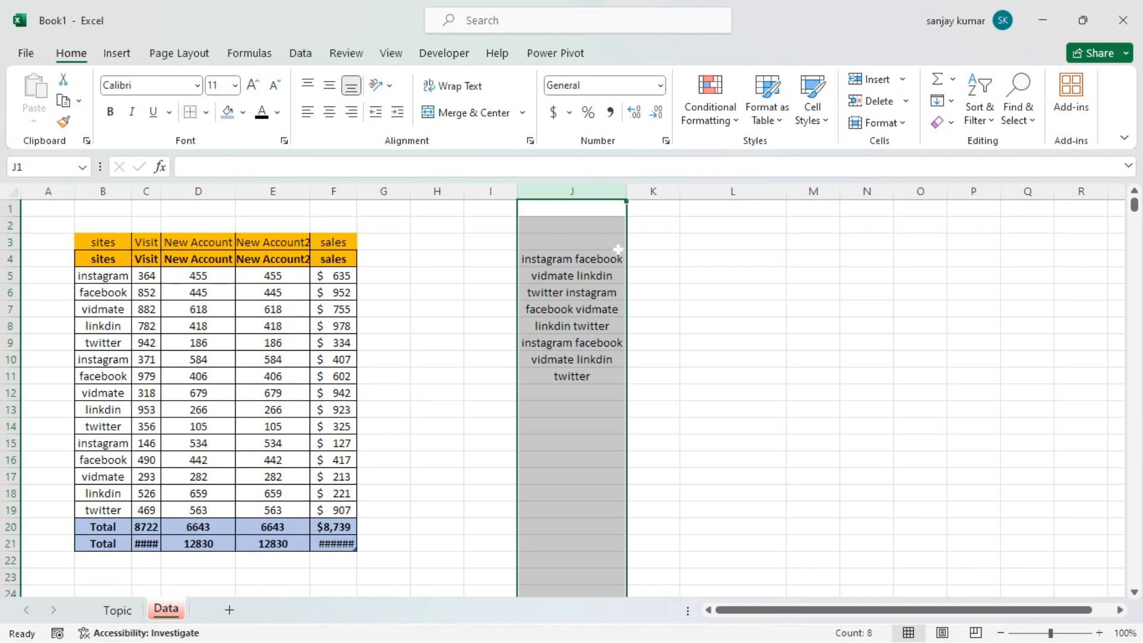
# Undo the column J width change and the Justify fill
pyautogui.click(556, 229)
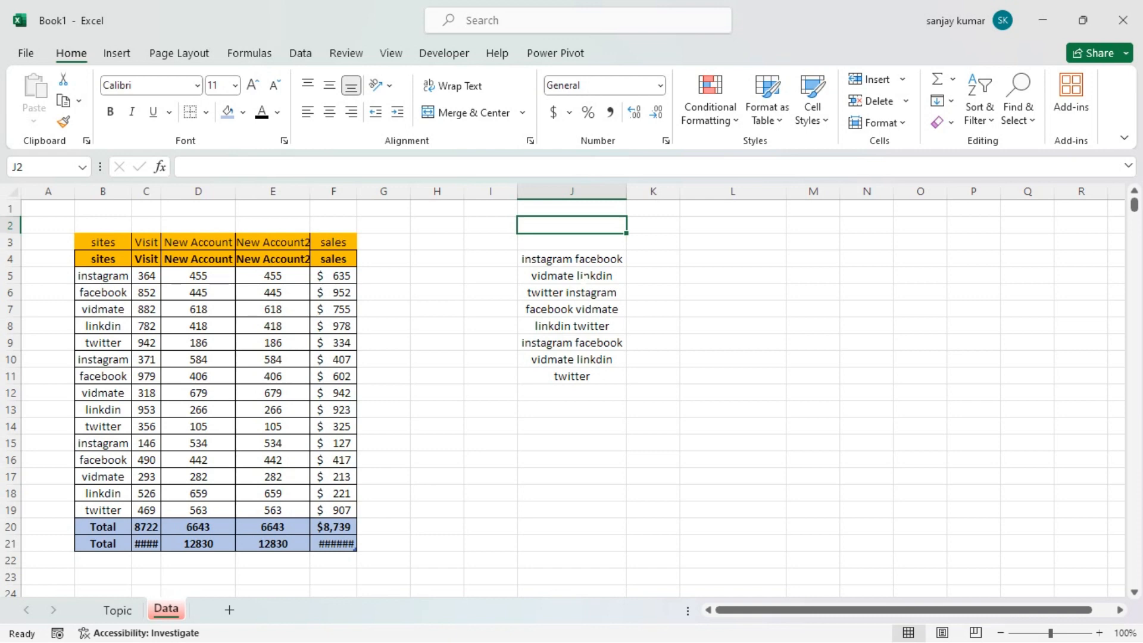
pyautogui.hotkey('ctrl', 'z')
pyautogui.hotkey('ctrl', 'z')
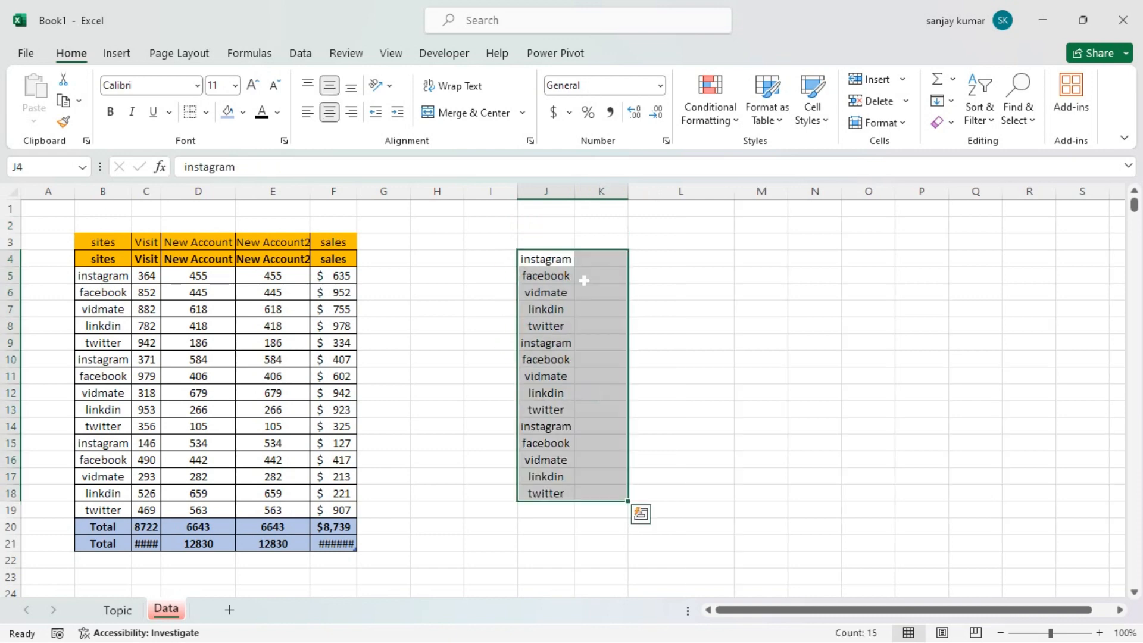
# Try to apply Flash Fill to the site names in J4:J18
pyautogui.click(566, 260)
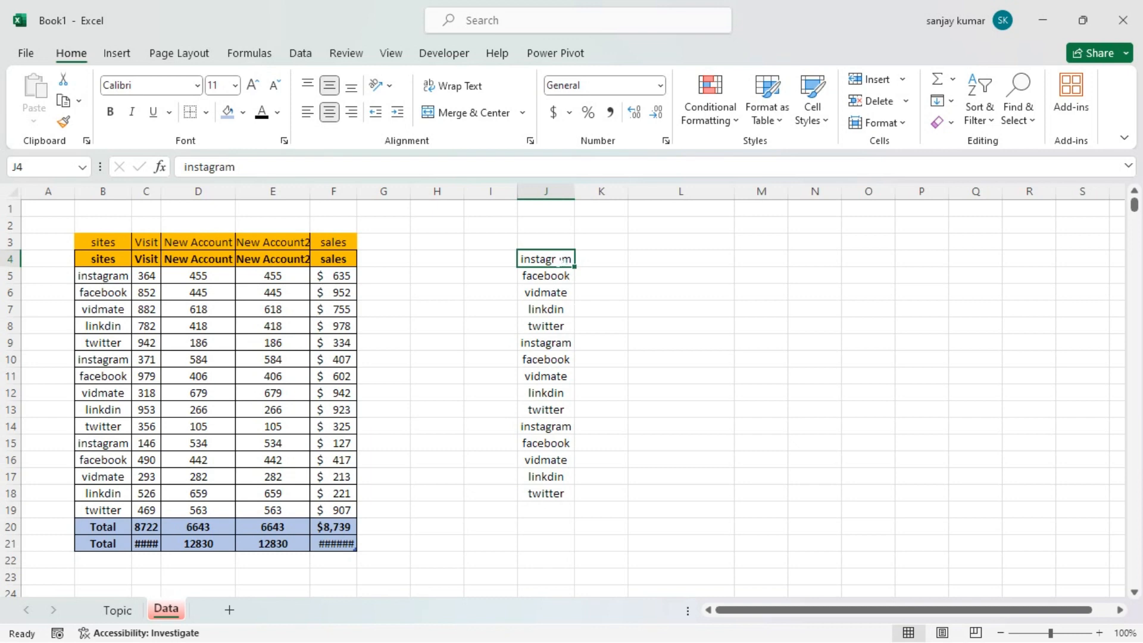
pyautogui.moveTo(561, 259); pyautogui.dragTo(560, 494)
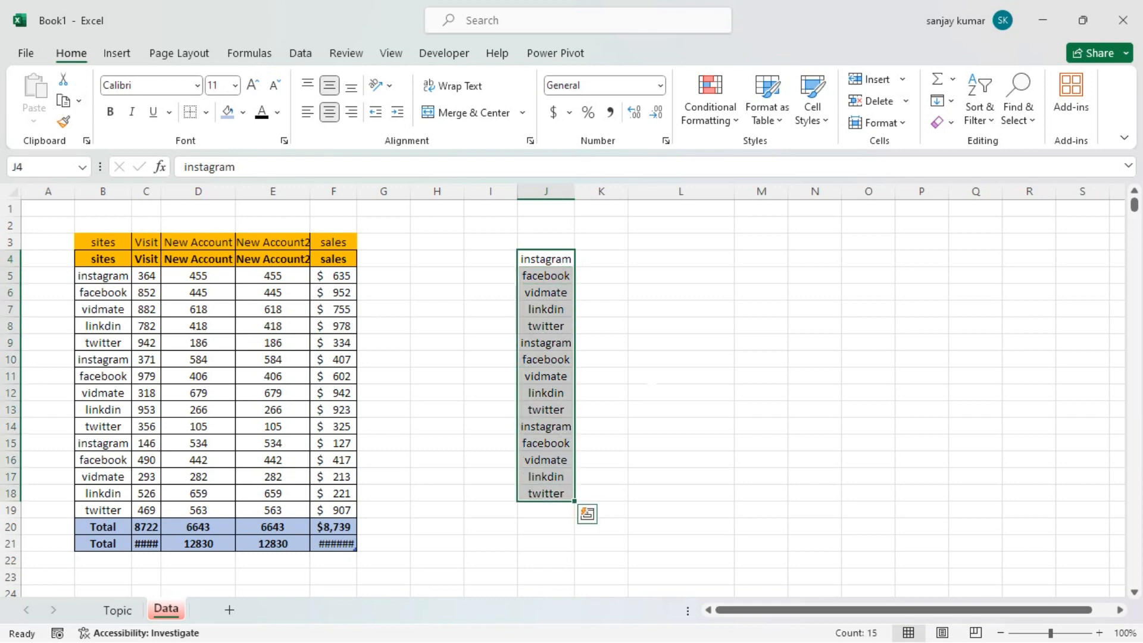
pyautogui.click(943, 100)
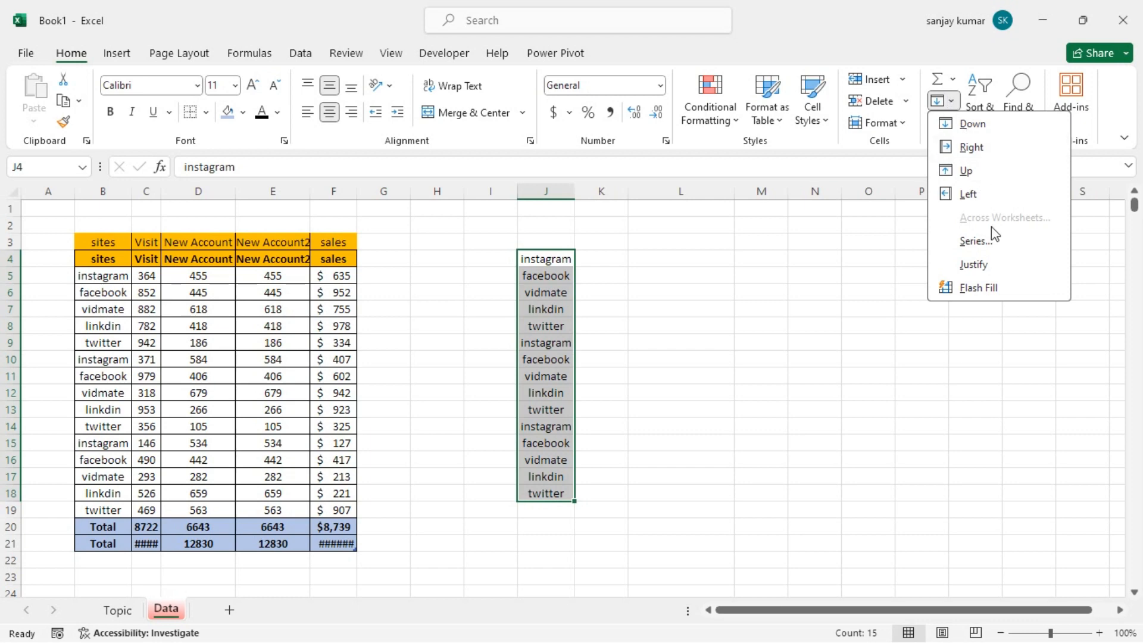
pyautogui.click(990, 294)
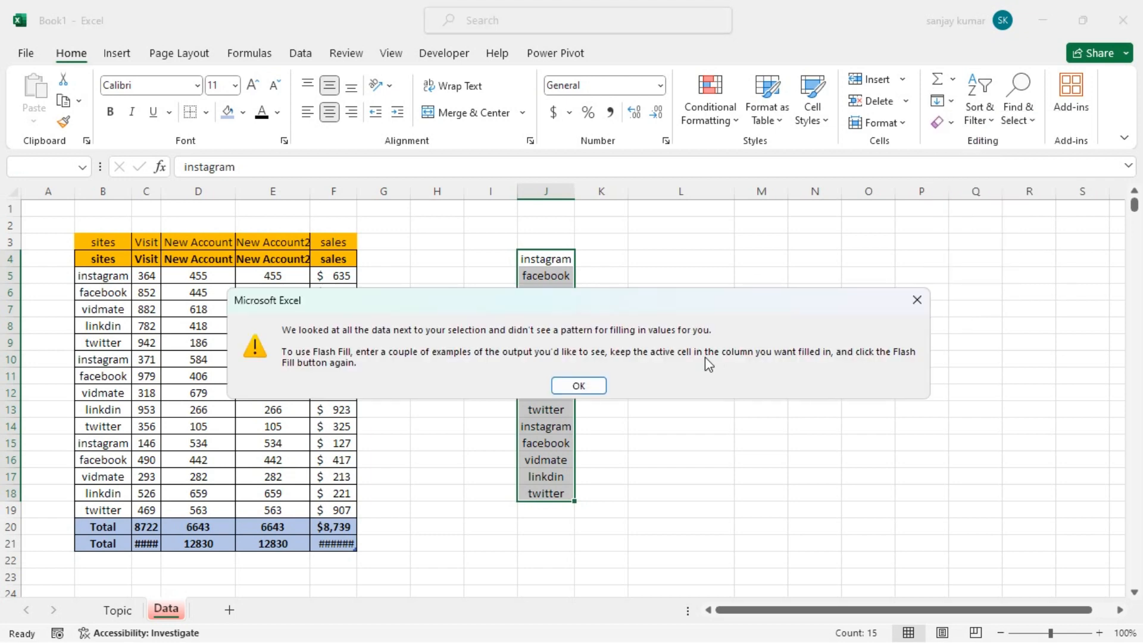
# Dismiss the Flash Fill message and enter Good in K4 beside the first site name
pyautogui.click(575, 388)
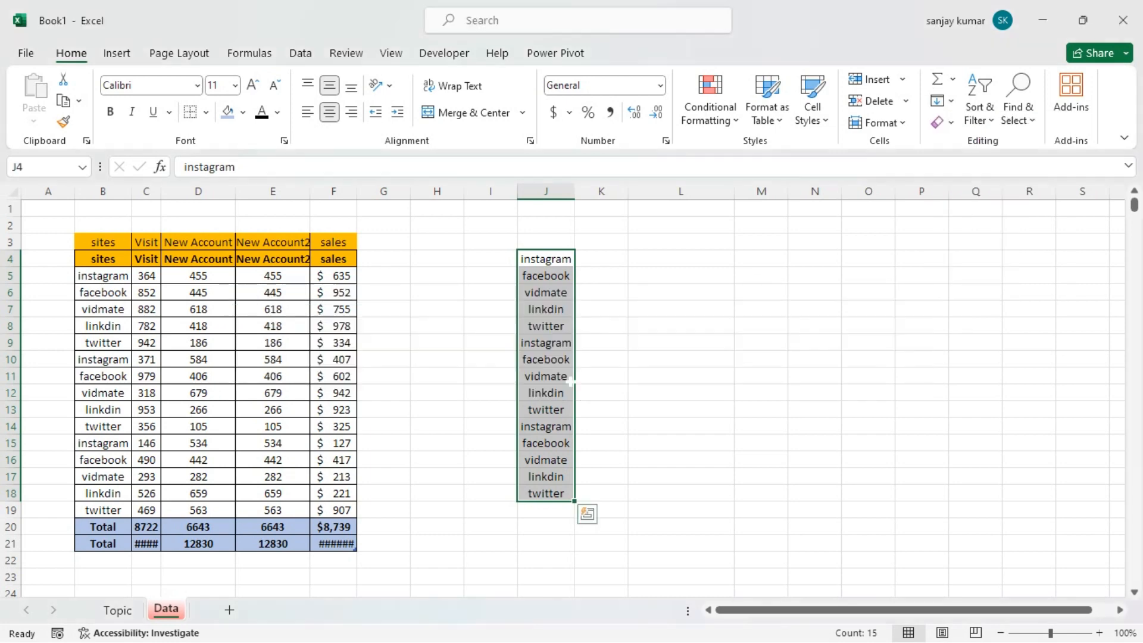
pyautogui.click(681, 325)
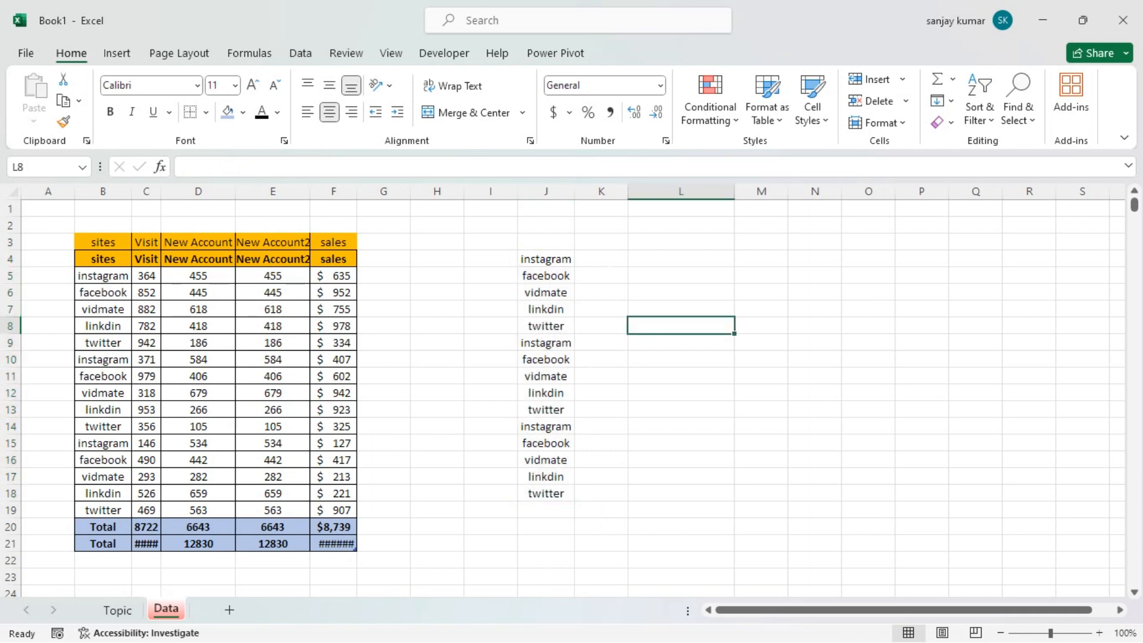
pyautogui.click(610, 263)
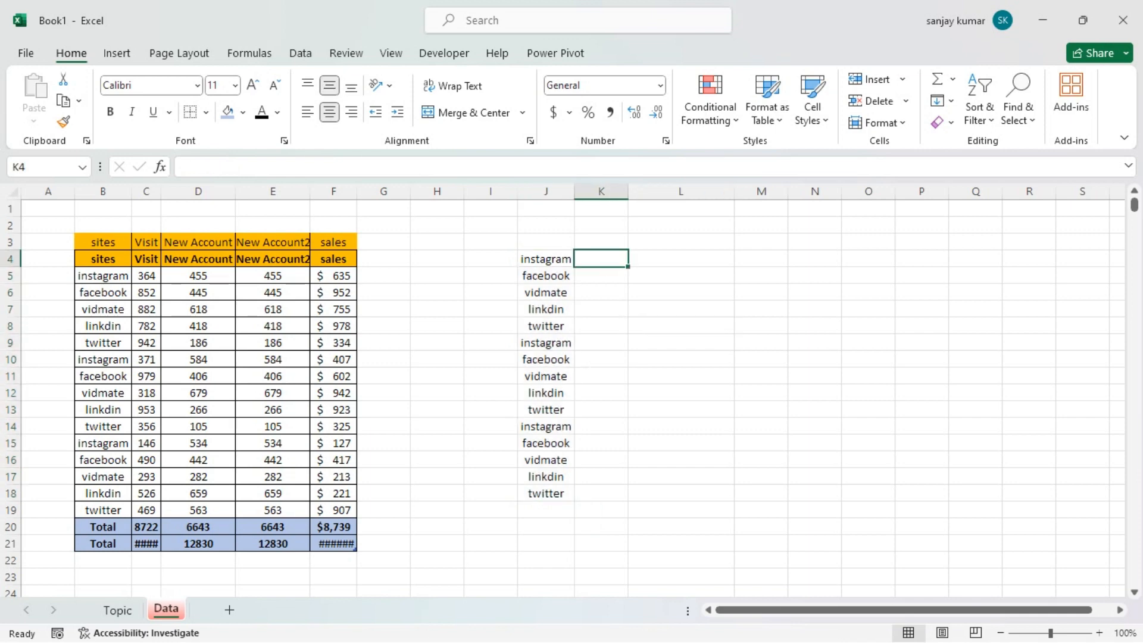
pyautogui.write('Gpp')
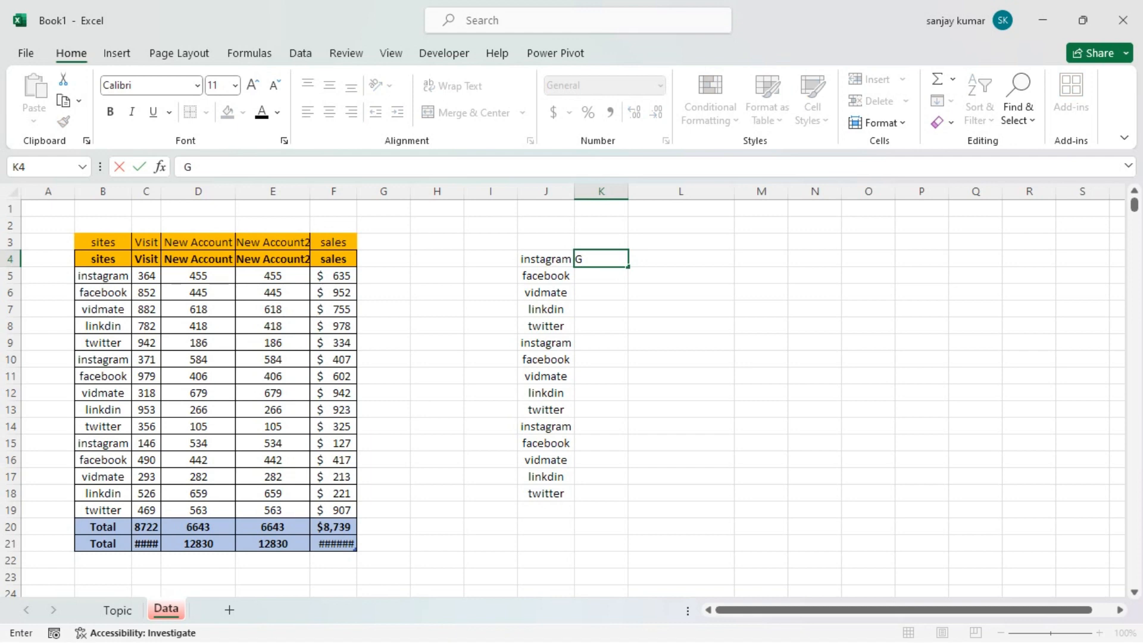
pyautogui.press('BackSpace')
pyautogui.press('BackSpace')
pyautogui.write('ood')
pyautogui.hotkey('ctrl', 'Return')
pyautogui.press('Return')
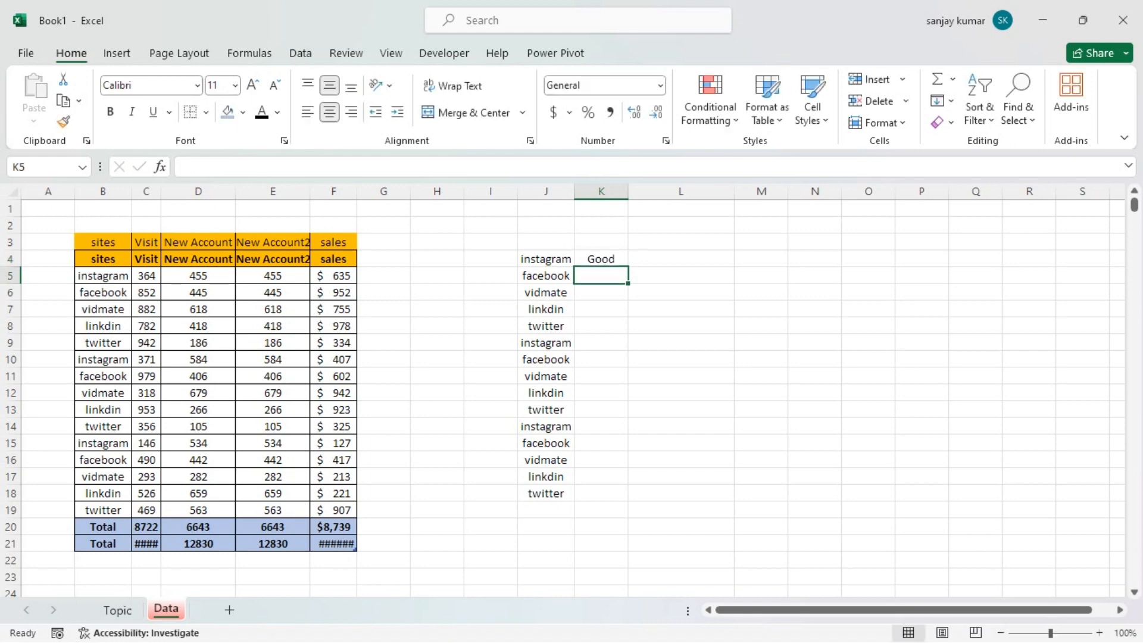
# Enter OK in K5, Ok in K6 and Excellent in K7
pyautogui.write('OK')
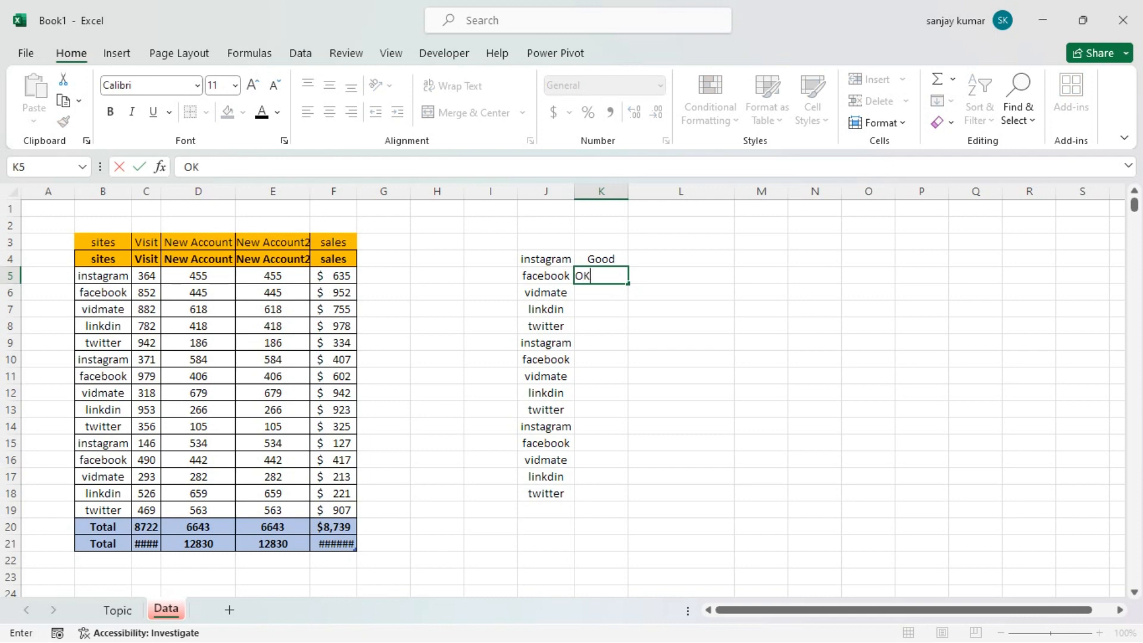
pyautogui.hotkey('ctrl', 'Return')
pyautogui.press('Return')
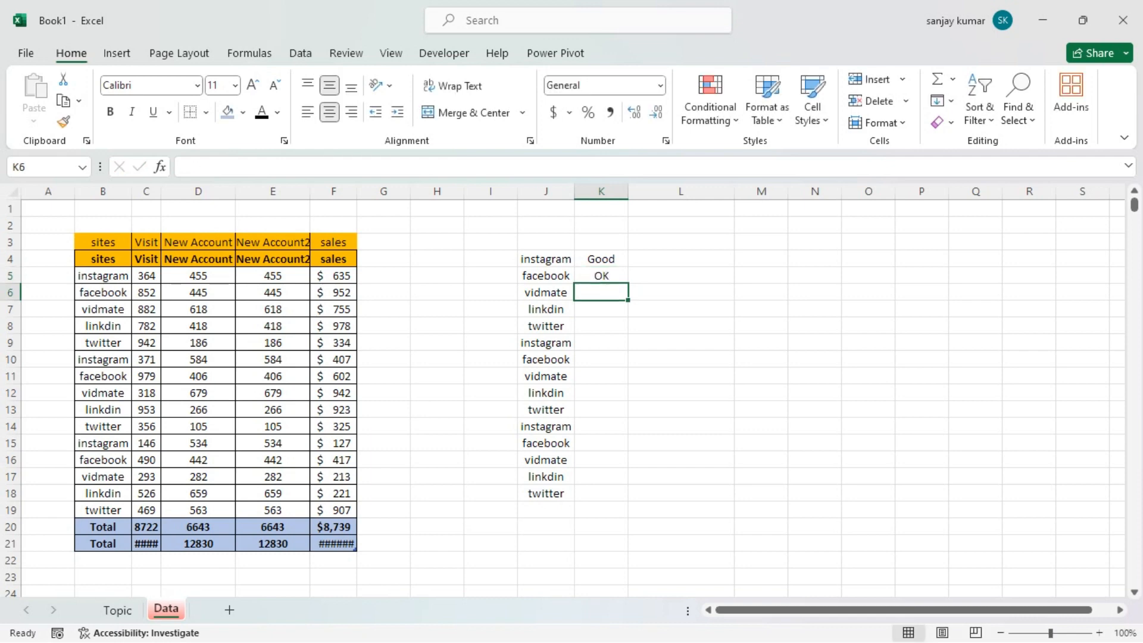
pyautogui.write('Ok')
pyautogui.press('Return')
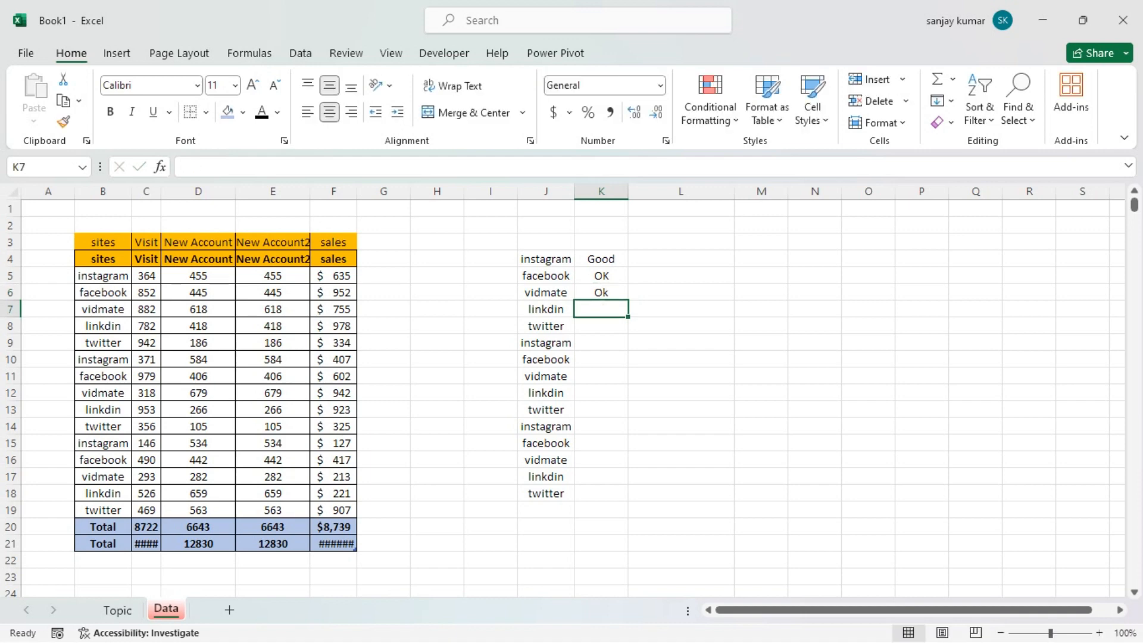
pyautogui.write('Excellent')
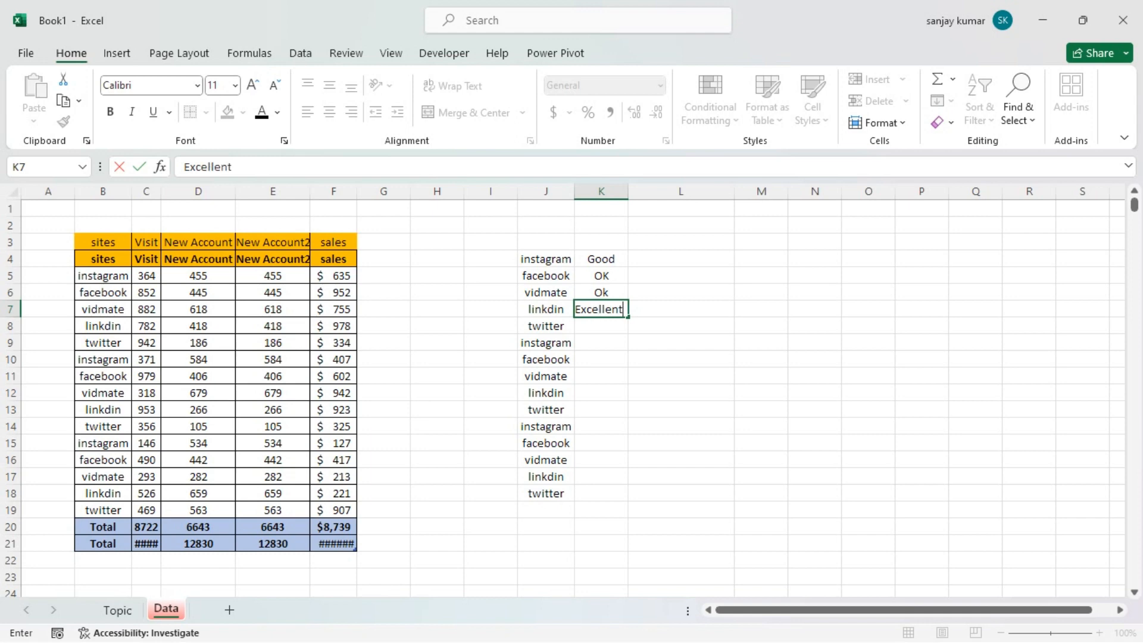
pyautogui.press('Return')
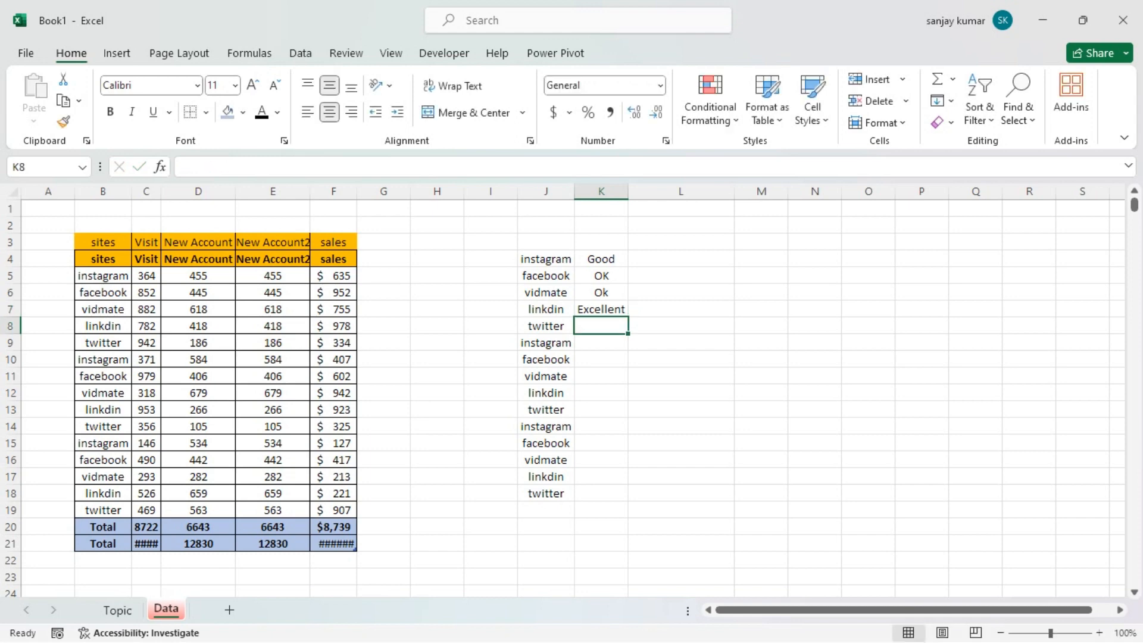
# Fill the ratings from K4:K7 down column K to row 18, beside the site names
pyautogui.moveTo(601, 259); pyautogui.dragTo(601, 309)
pyautogui.doubleClick(628, 317)
pyautogui.click(681, 376)
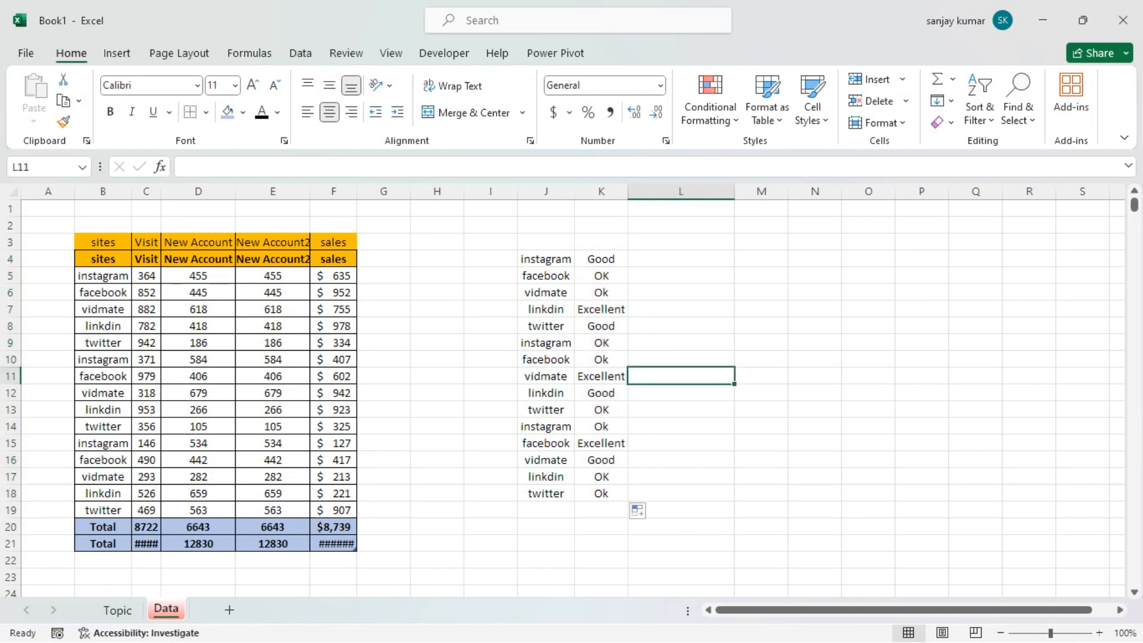
pyautogui.click(681, 259)
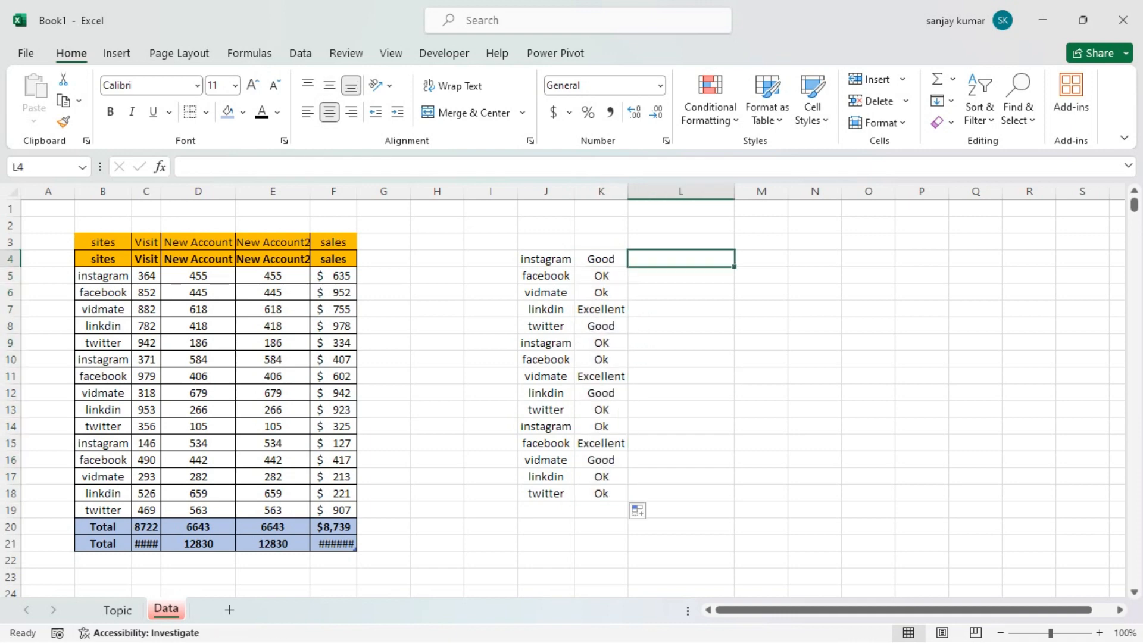
# Add the headers First N in J3 and Sec N in K3 above the two columns
pyautogui.click(546, 242)
pyautogui.write('Fi')
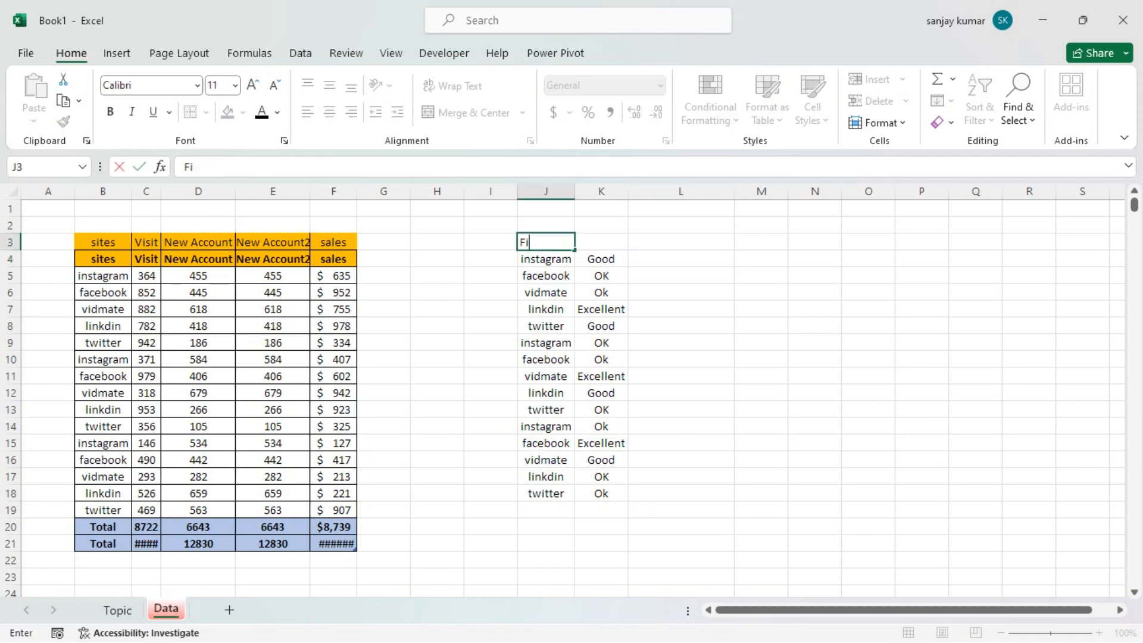
pyautogui.write('rst N')
pyautogui.press('Tab')
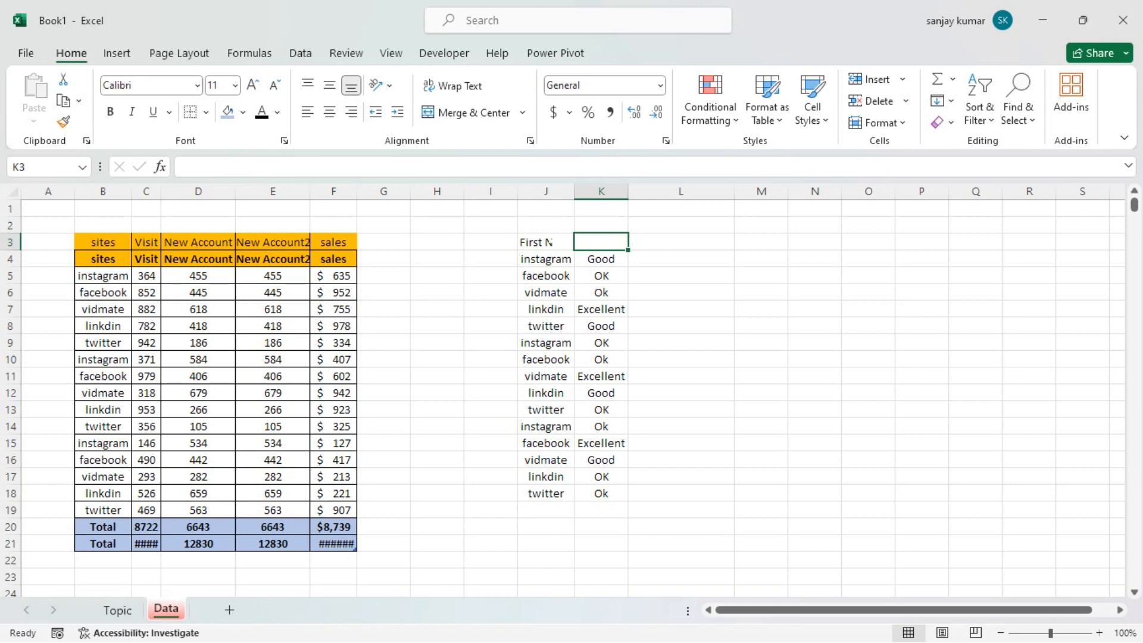
pyautogui.write('Sec N')
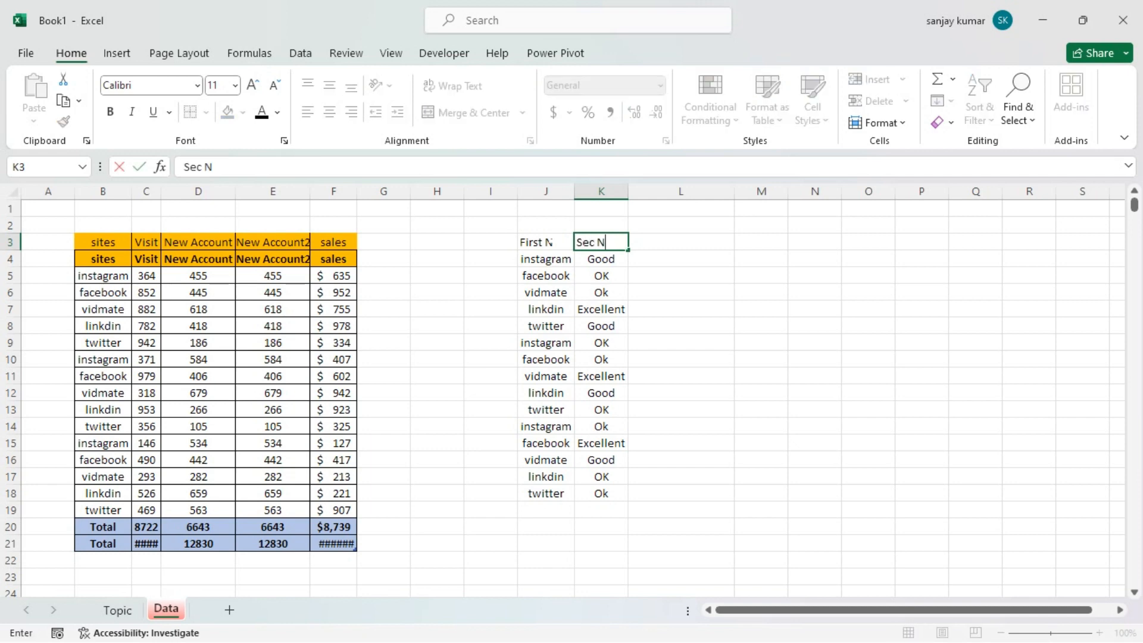
pyautogui.press('Return')
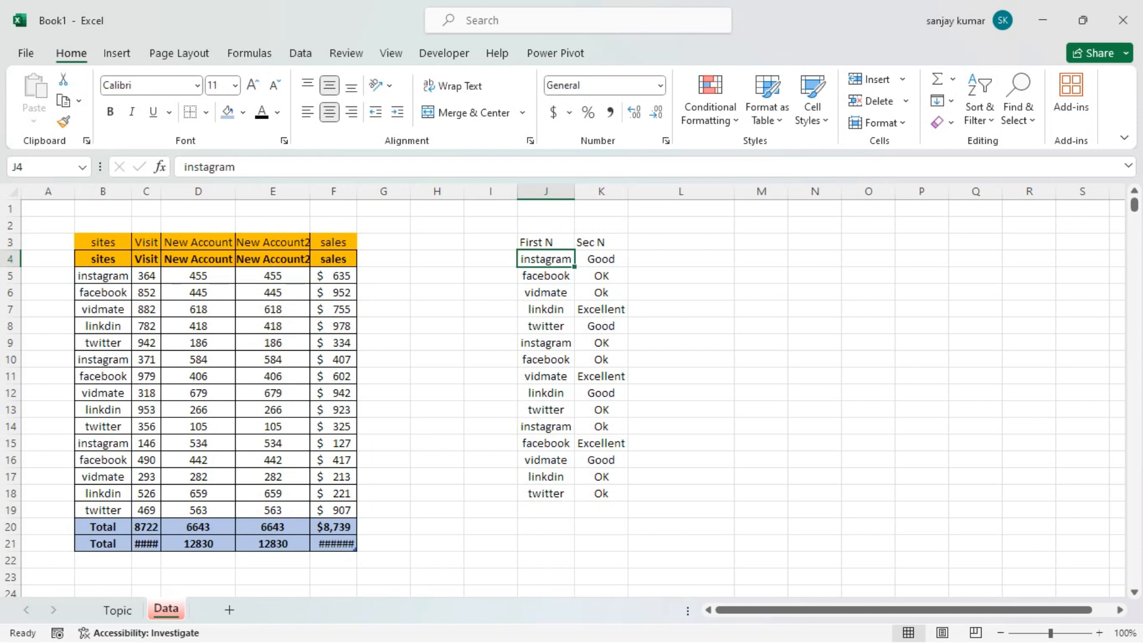
# Enter the combined example "instagram Good" in L4, joining the values of J4 and K4
pyautogui.click(666, 259)
pyautogui.click(550, 261)
pyautogui.click(590, 259)
pyautogui.click(660, 259)
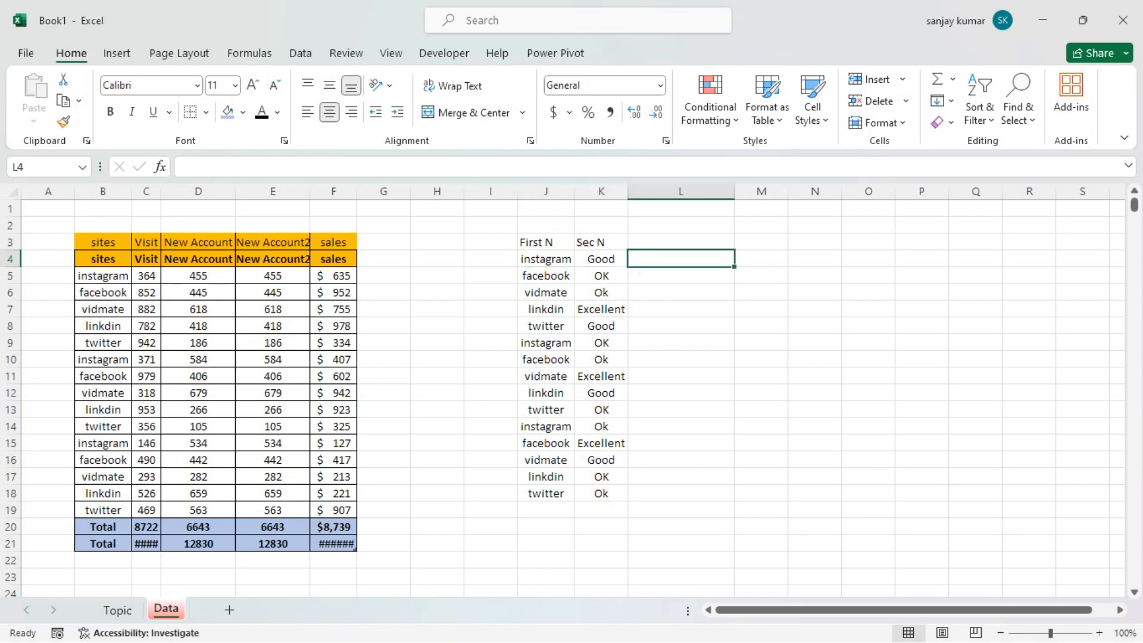
pyautogui.write('Ins')
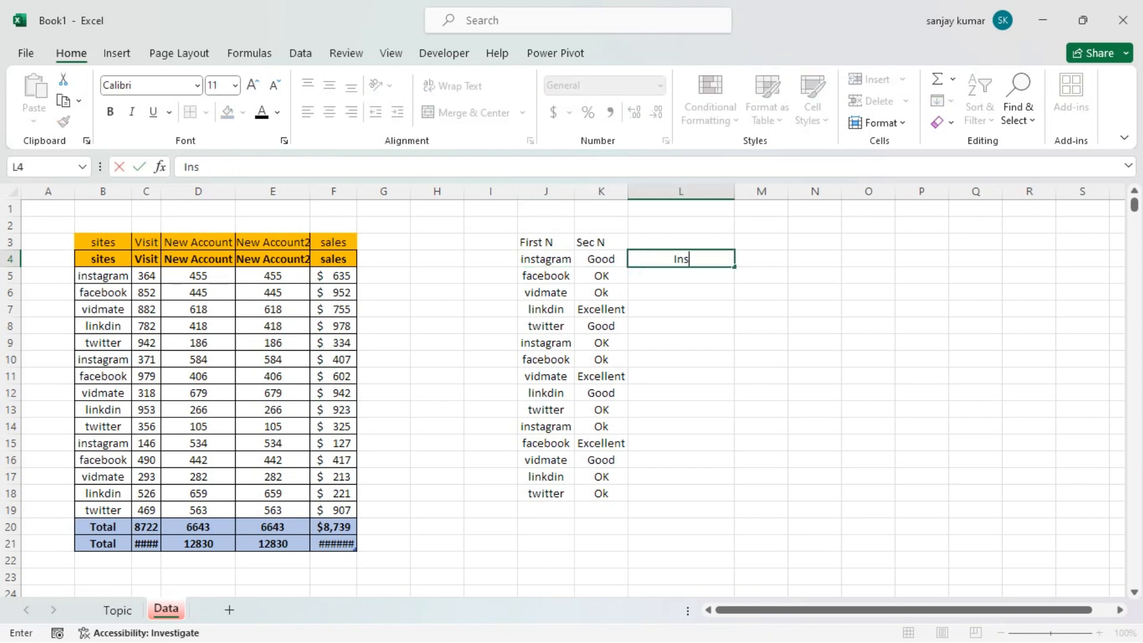
pyautogui.press('BackSpace')
pyautogui.press('BackSpace')
pyautogui.press('BackSpace')
pyautogui.write('instagram Good')
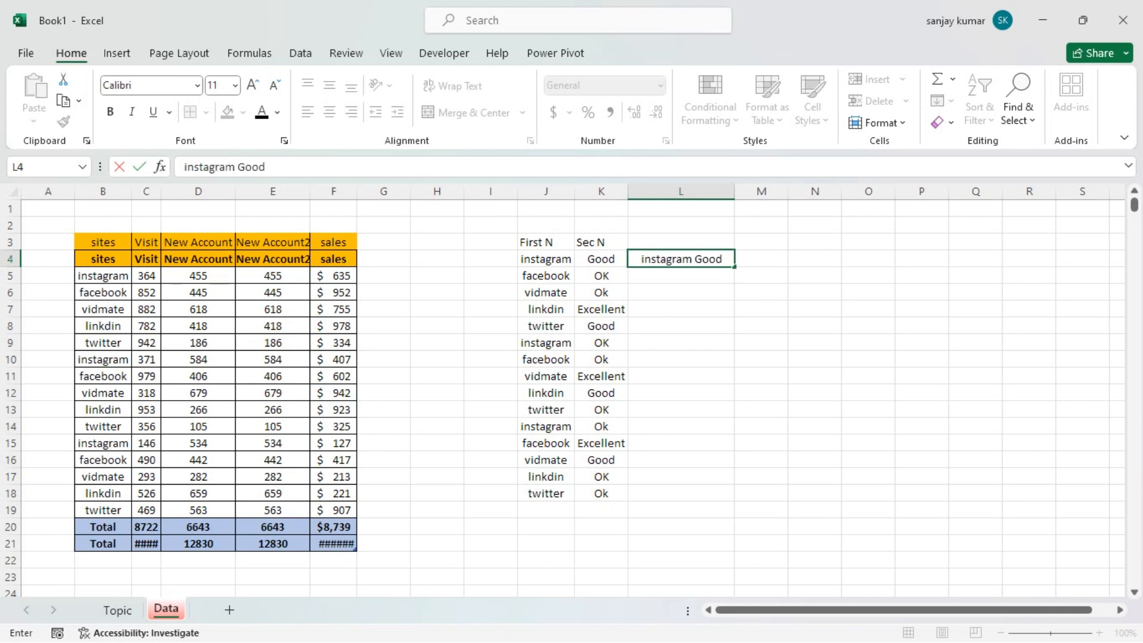
pyautogui.hotkey('ctrl', 'Return')
pyautogui.press('Return')
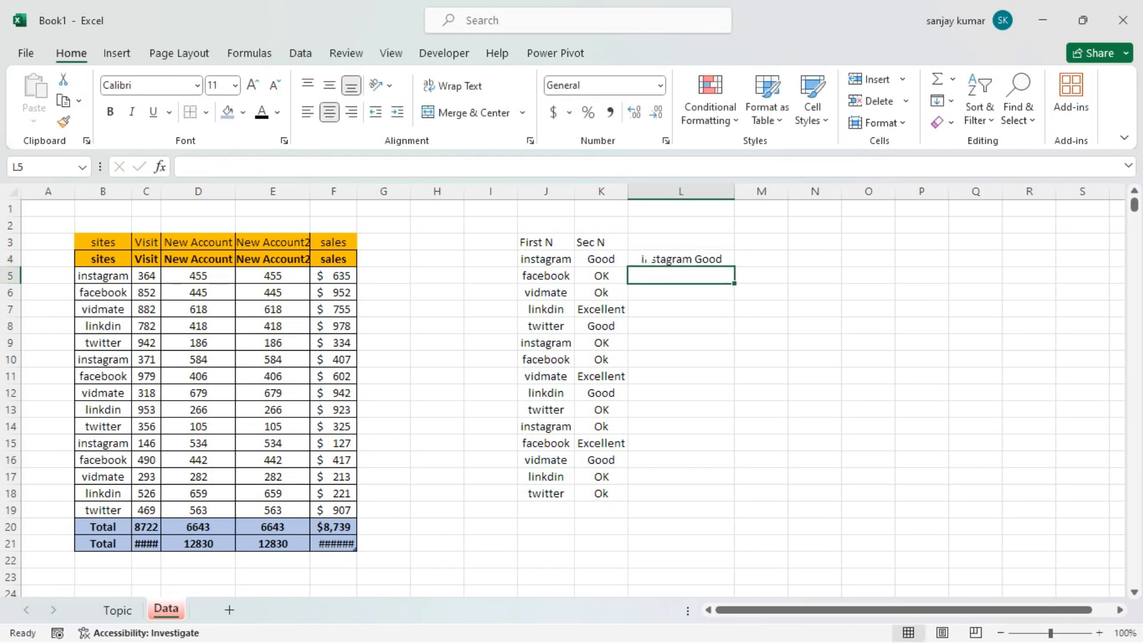
# Start the combined entry "facebook OK" in L5 and accept the Flash Fill suggestion for L5:L18
pyautogui.write('facebook OK')
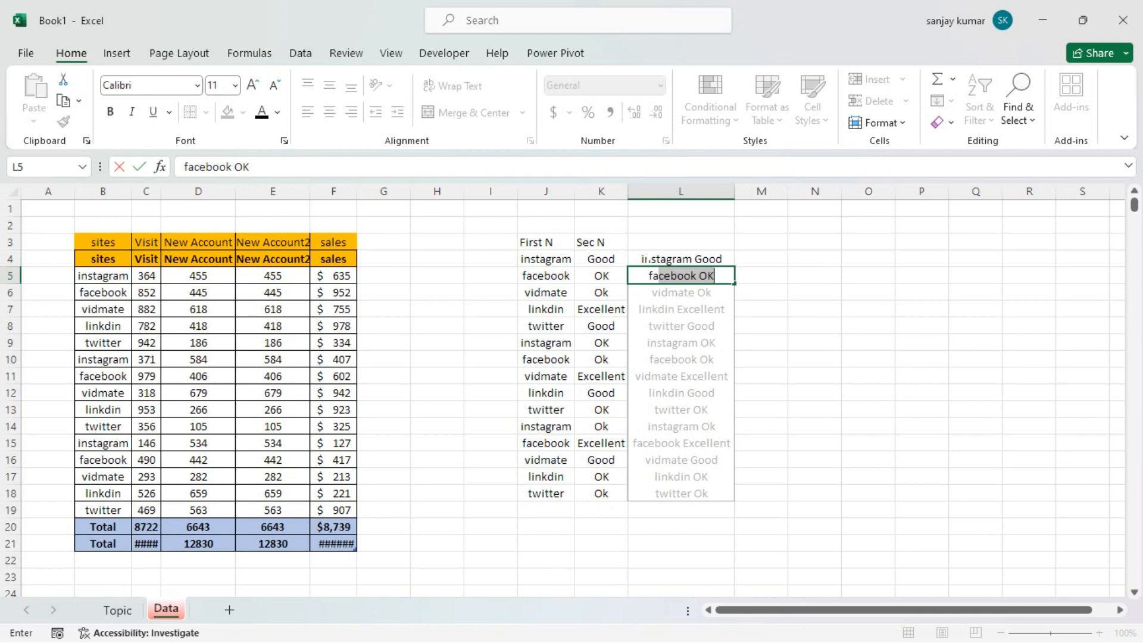
pyautogui.press('Return')
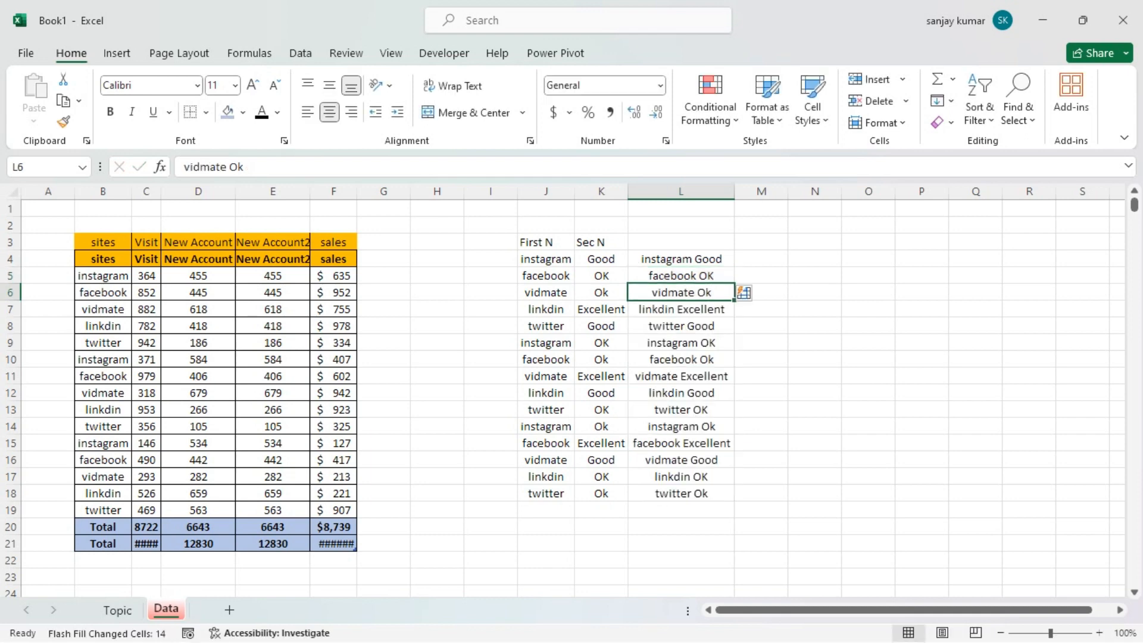
pyautogui.moveTo(681, 259); pyautogui.dragTo(682, 495)
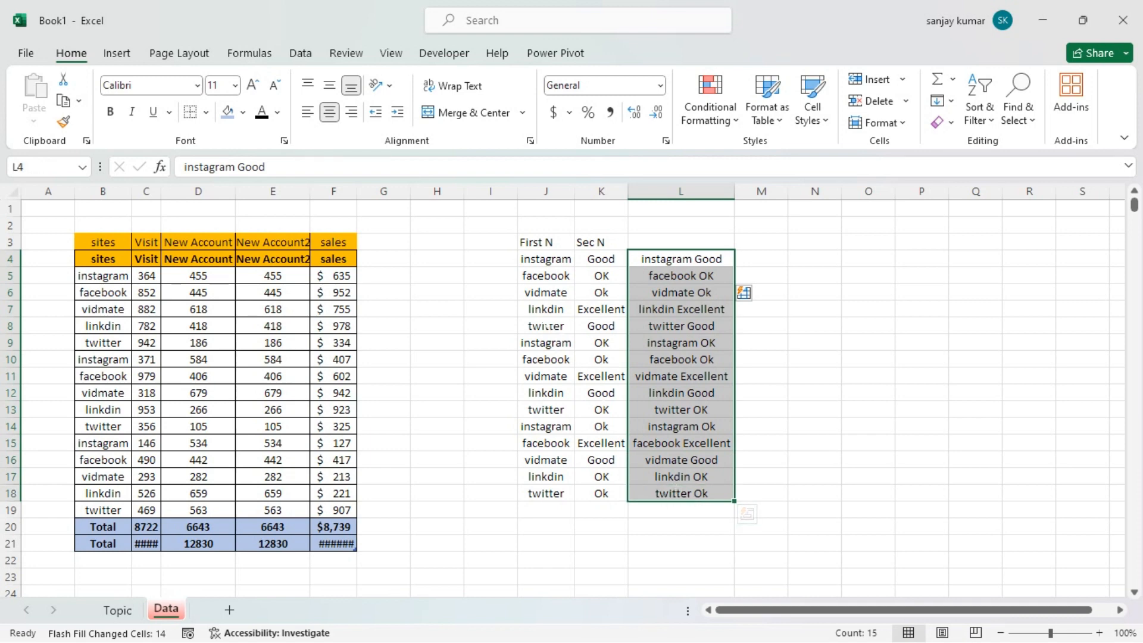
pyautogui.click(437, 293)
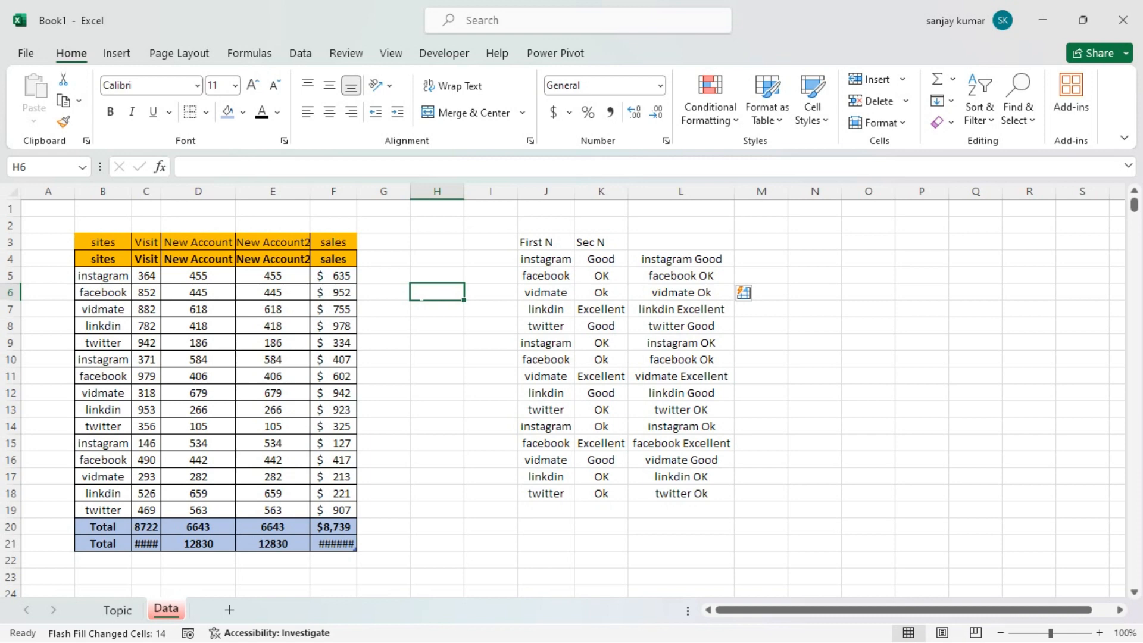
pyautogui.hotkey('alt', 'Tab')
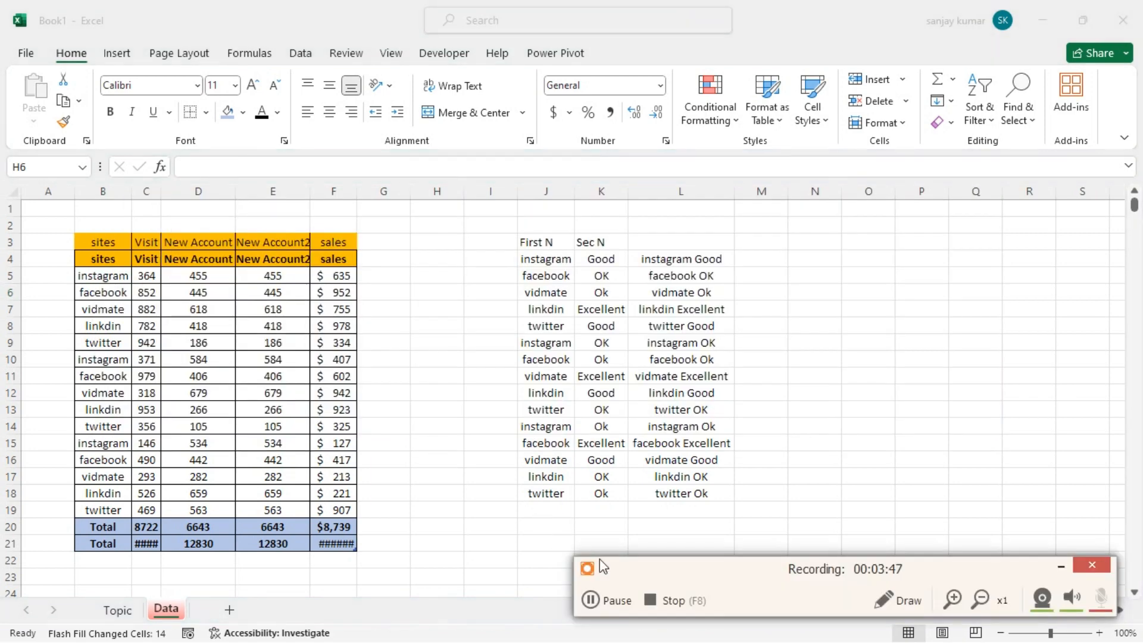